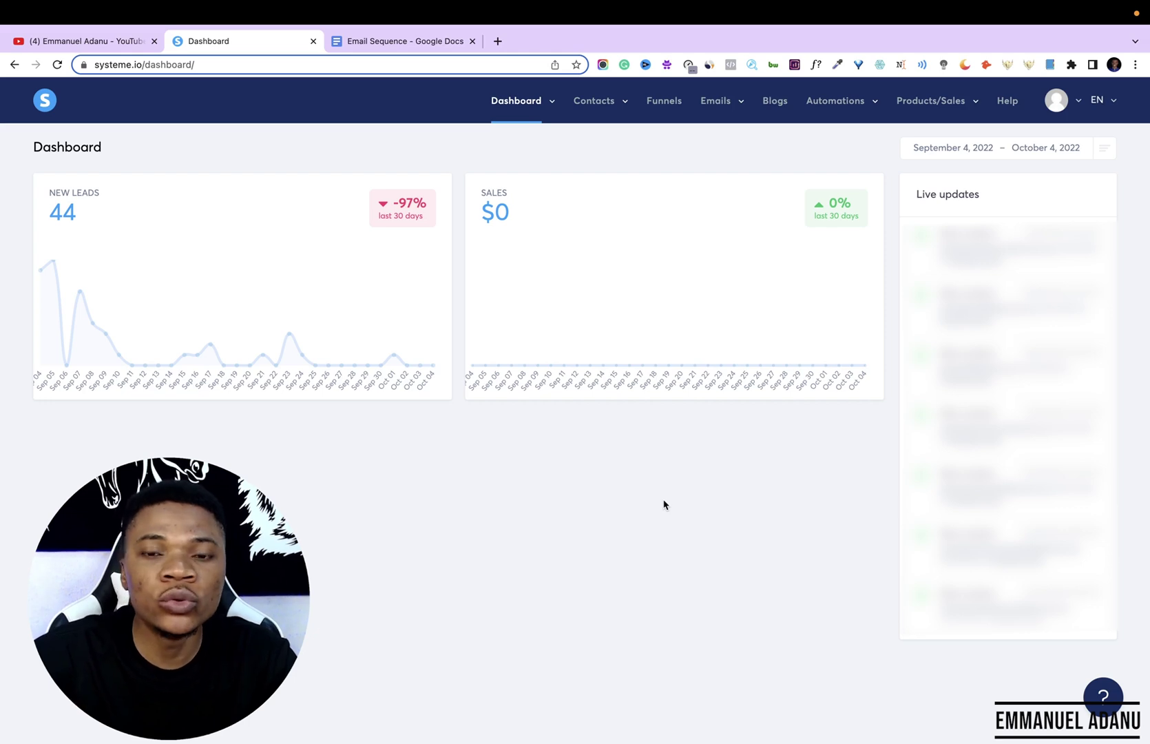
# Open the account dropdown from the profile avatar on the dashboard.
pyautogui.click(1059, 110)
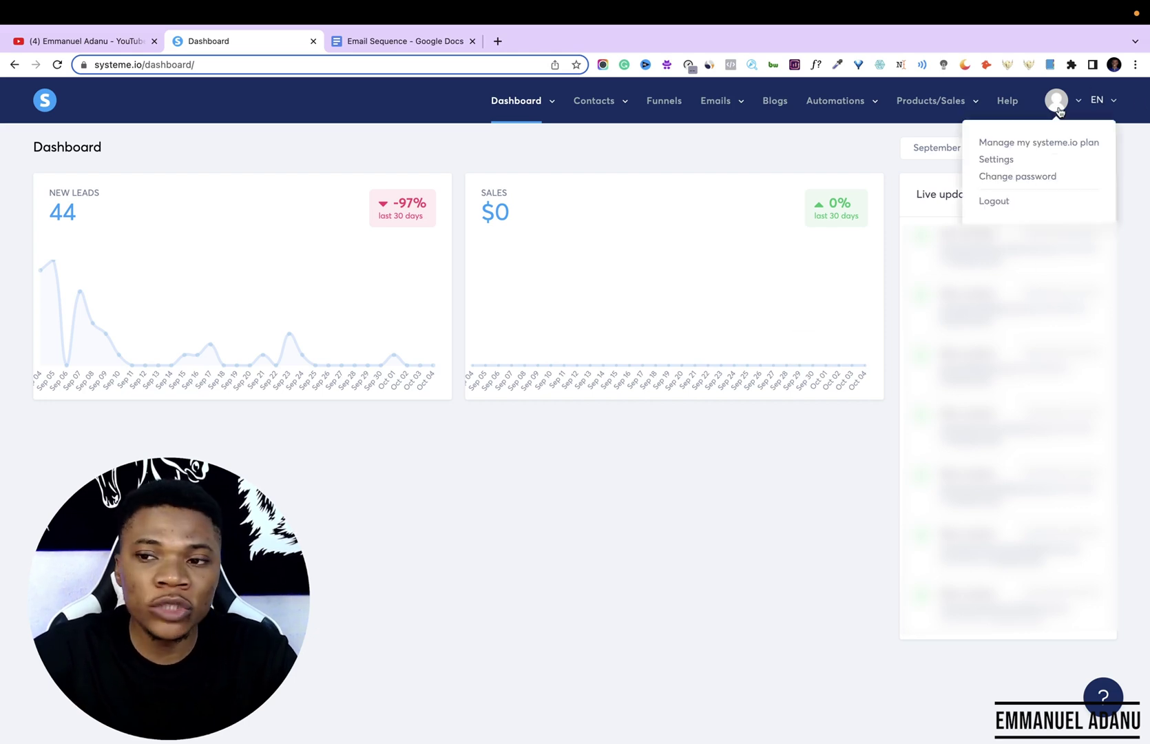
# Review the sender email in Mailing settings, then go to the email Campaigns list.
pyautogui.click(1010, 164)
pyautogui.click(266, 285)
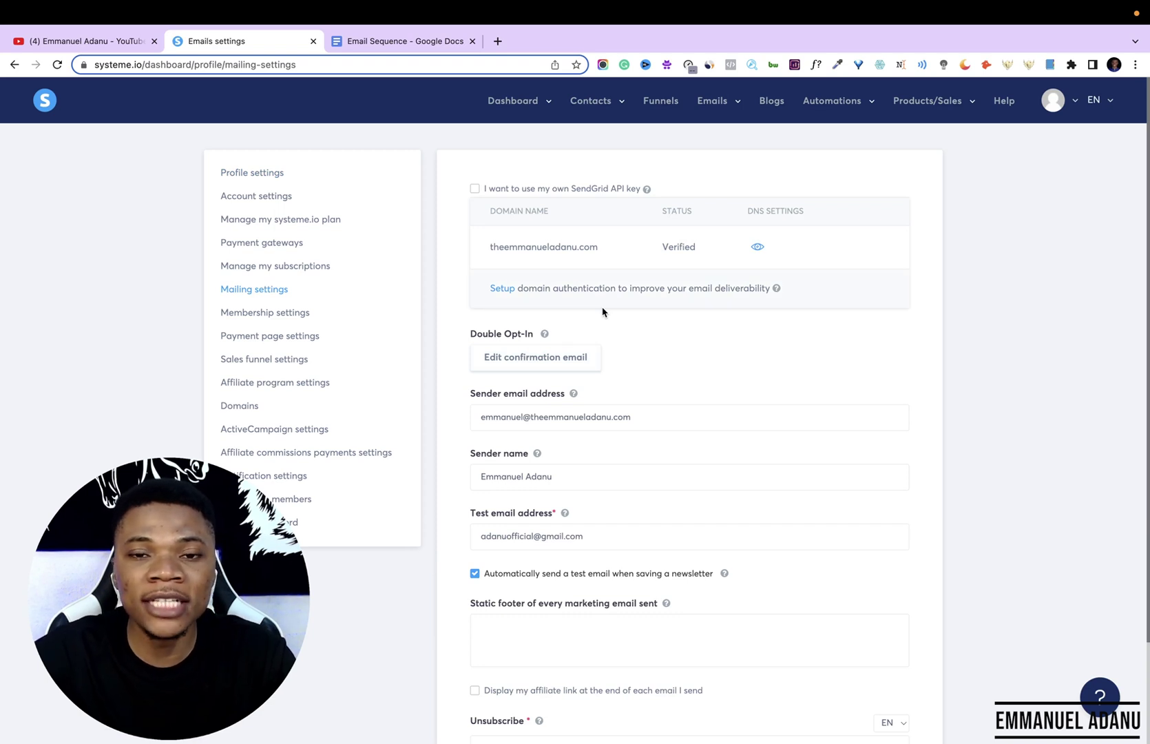
pyautogui.moveTo(813, 287)
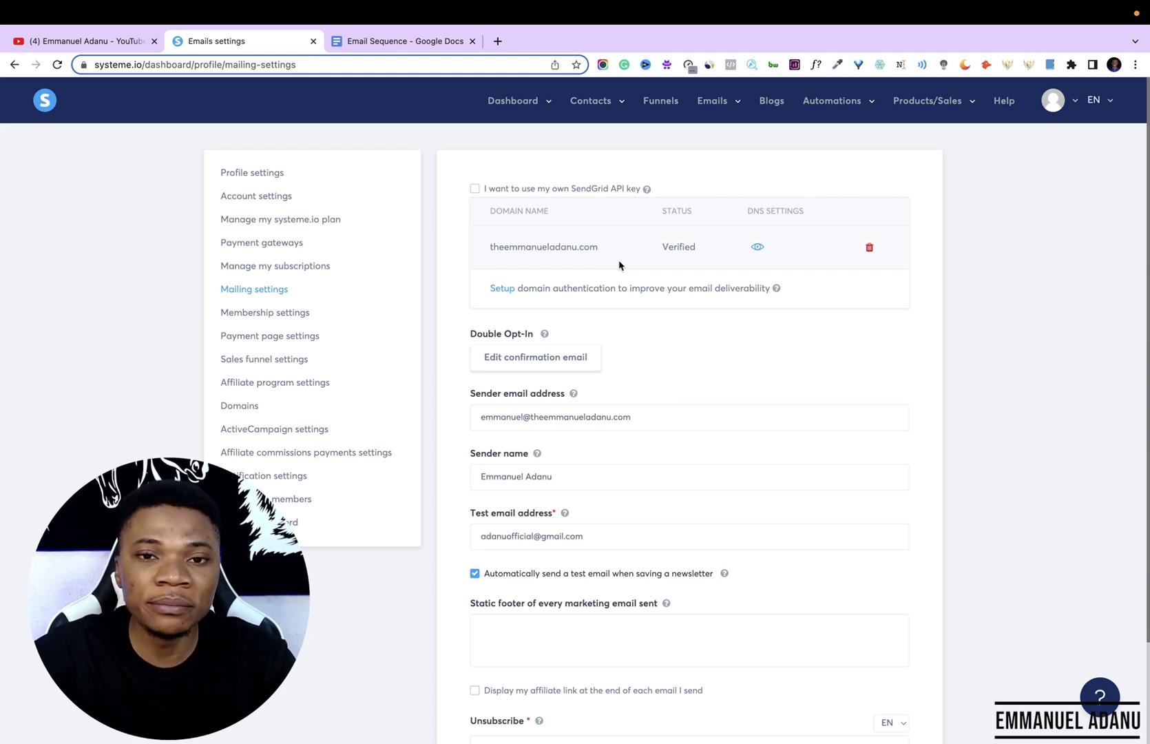
pyautogui.moveTo(481, 423); pyautogui.dragTo(649, 420)
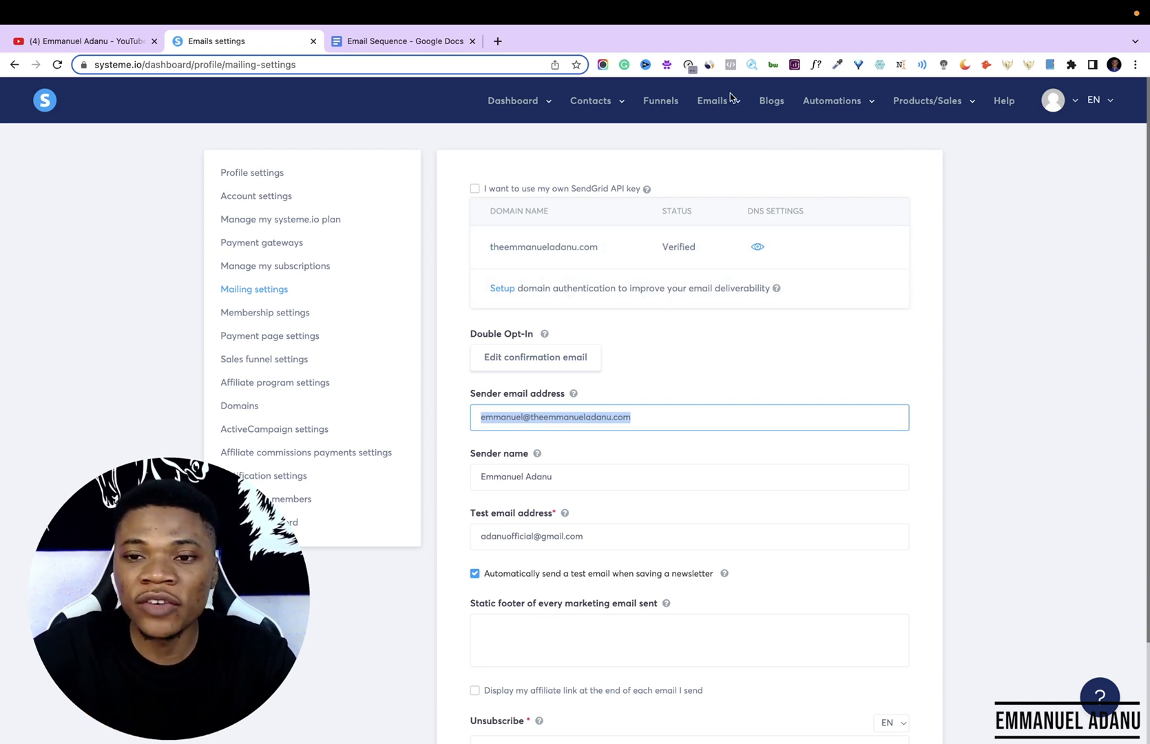
pyautogui.moveTo(712, 101)
pyautogui.click(711, 148)
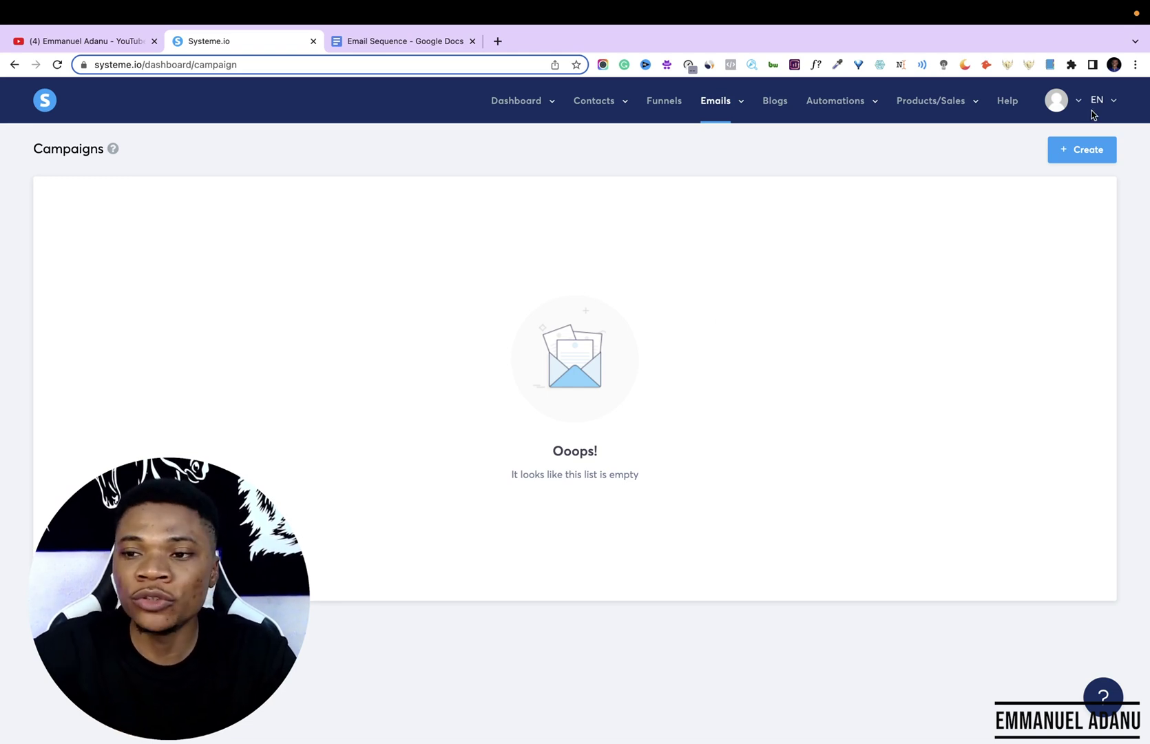
# Create and save a campaign named 'Example', then open its email list.
pyautogui.click(1080, 146)
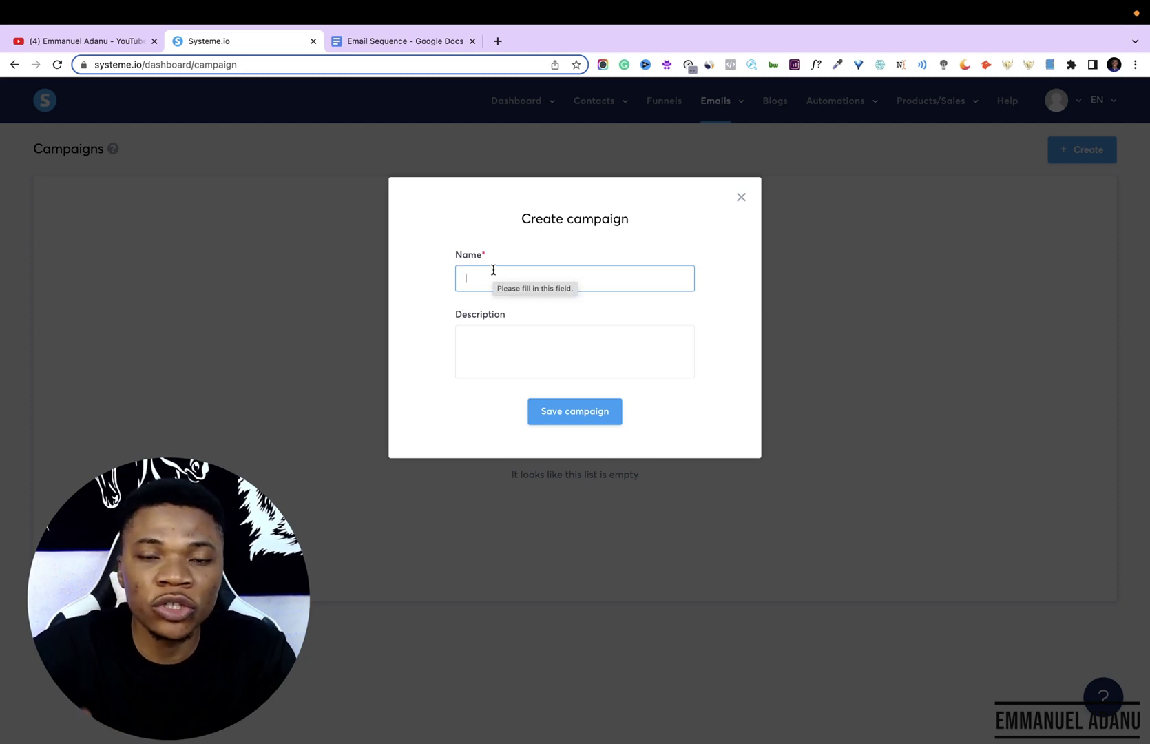
pyautogui.write('Example')
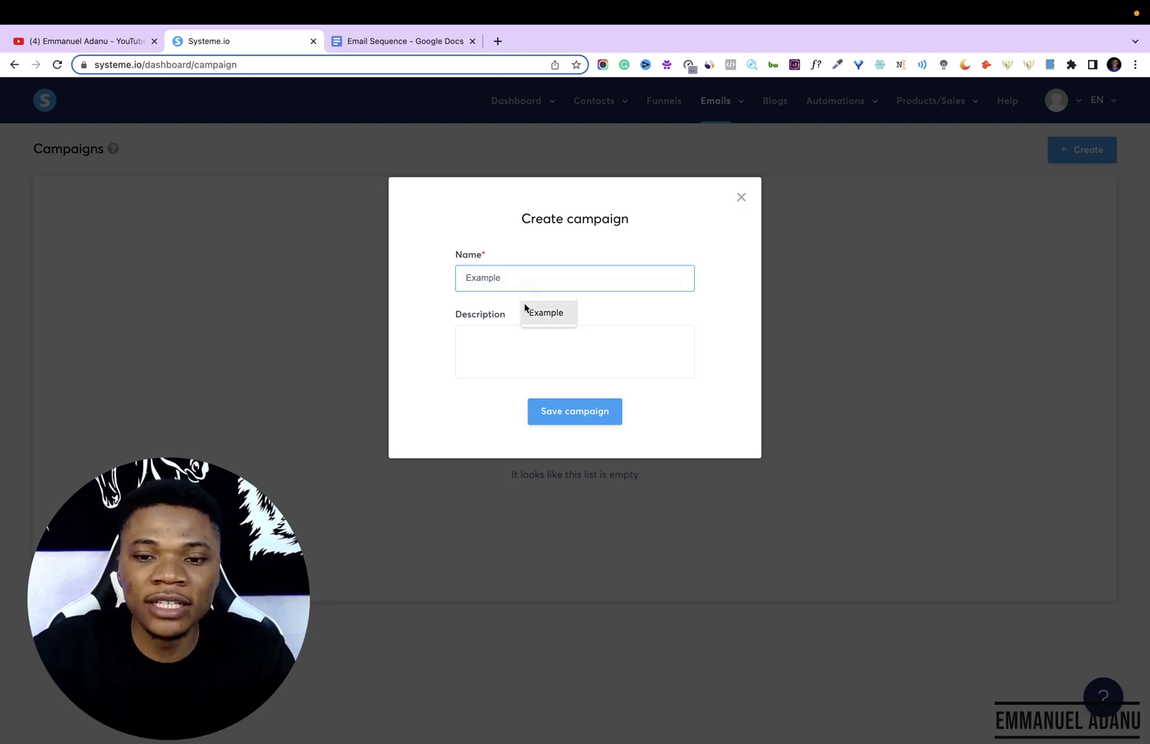
pyautogui.click(531, 312)
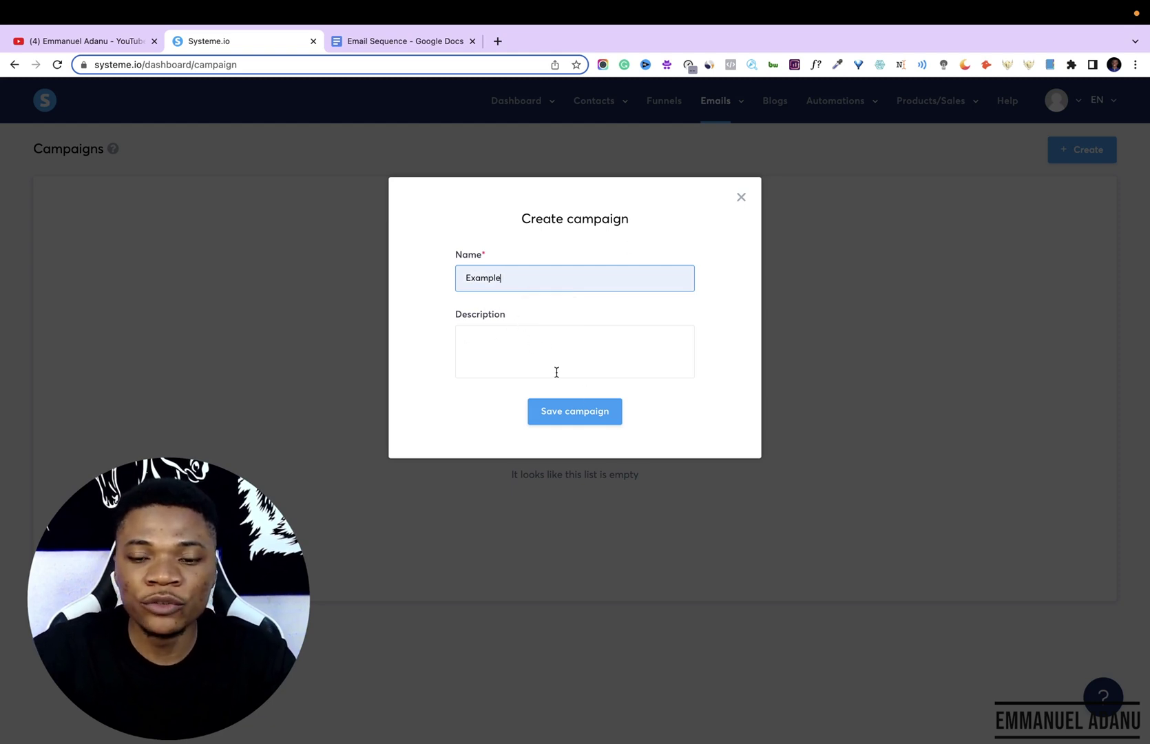
pyautogui.click(594, 416)
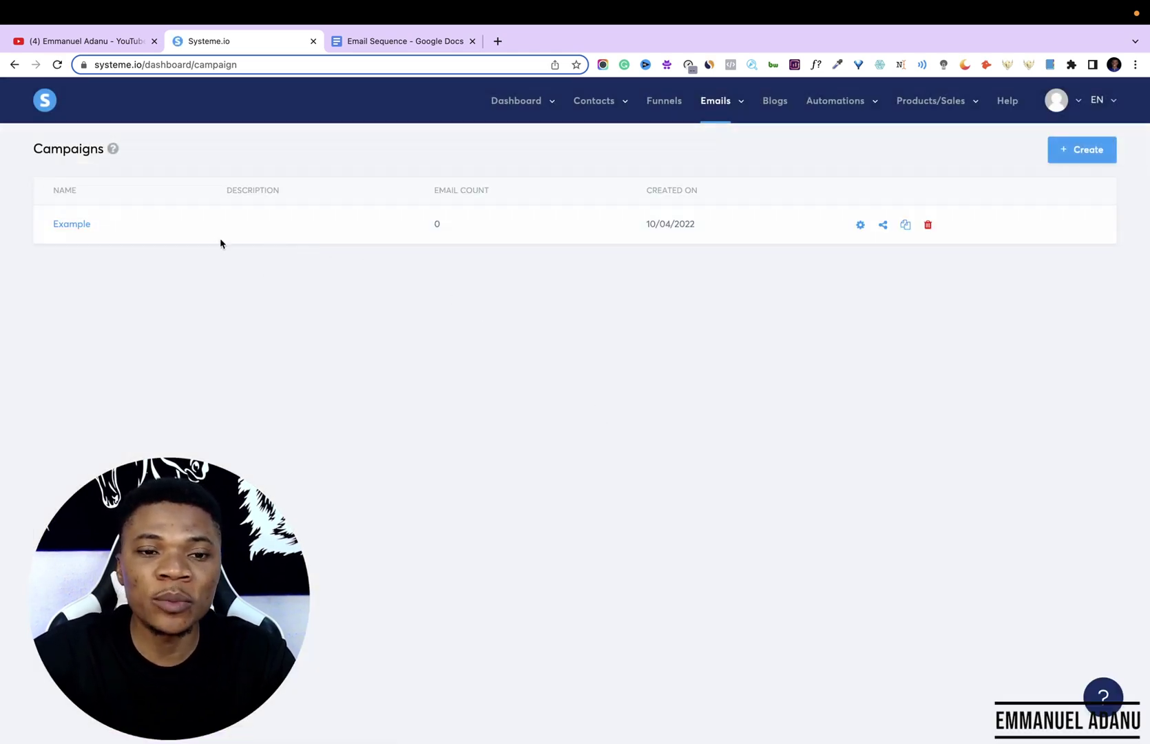
pyautogui.click(70, 230)
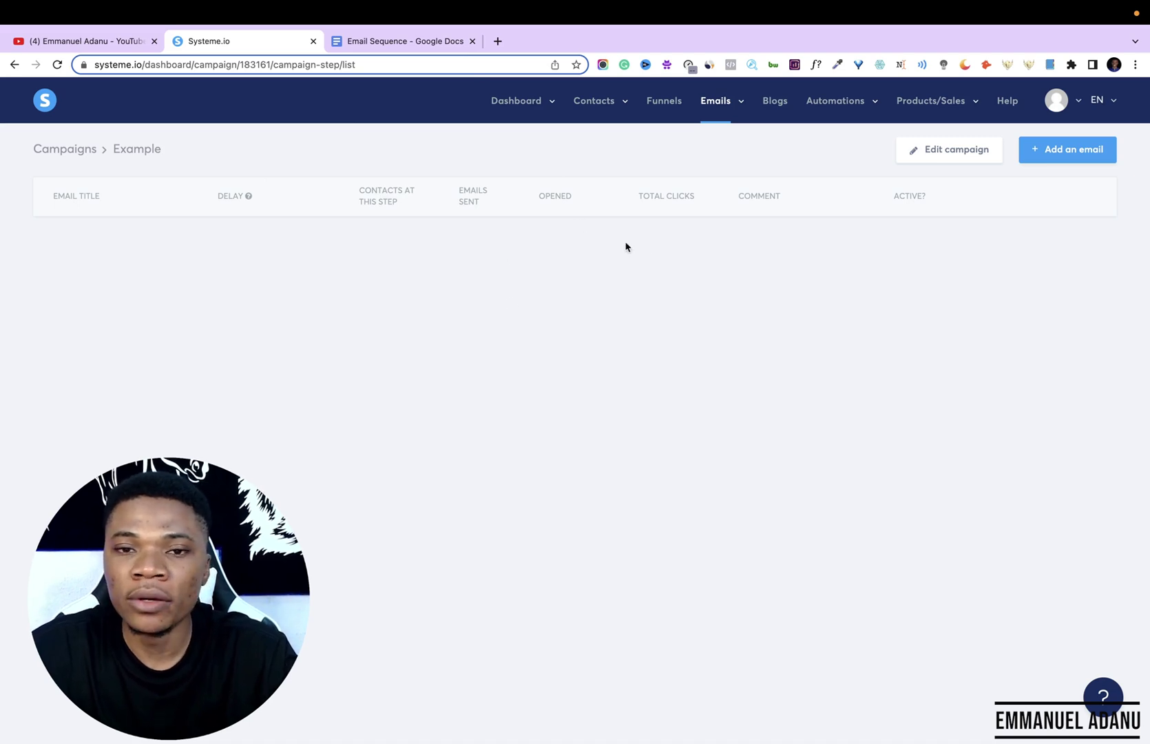
# Add a classic-editor email with the Day 0 subject 'Yah, Your eBook is Ready'.
pyautogui.click(1090, 151)
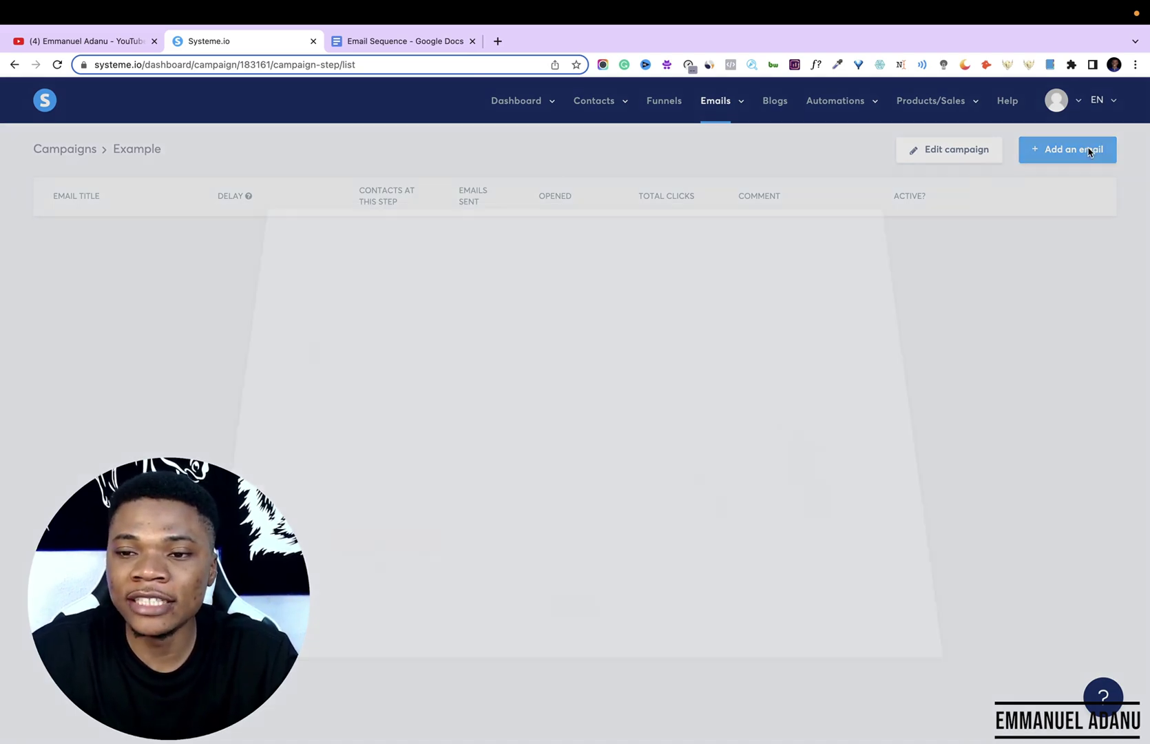
pyautogui.moveTo(421, 259); pyautogui.dragTo(284, 257)
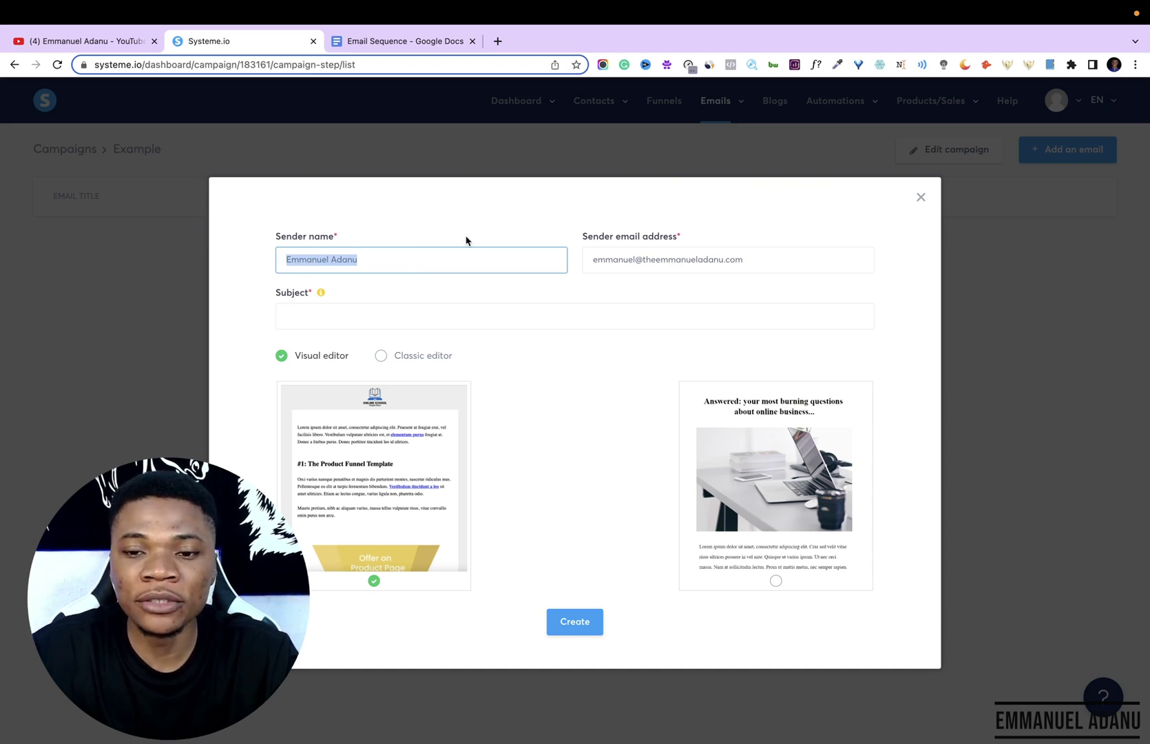
pyautogui.moveTo(650, 258); pyautogui.dragTo(747, 256)
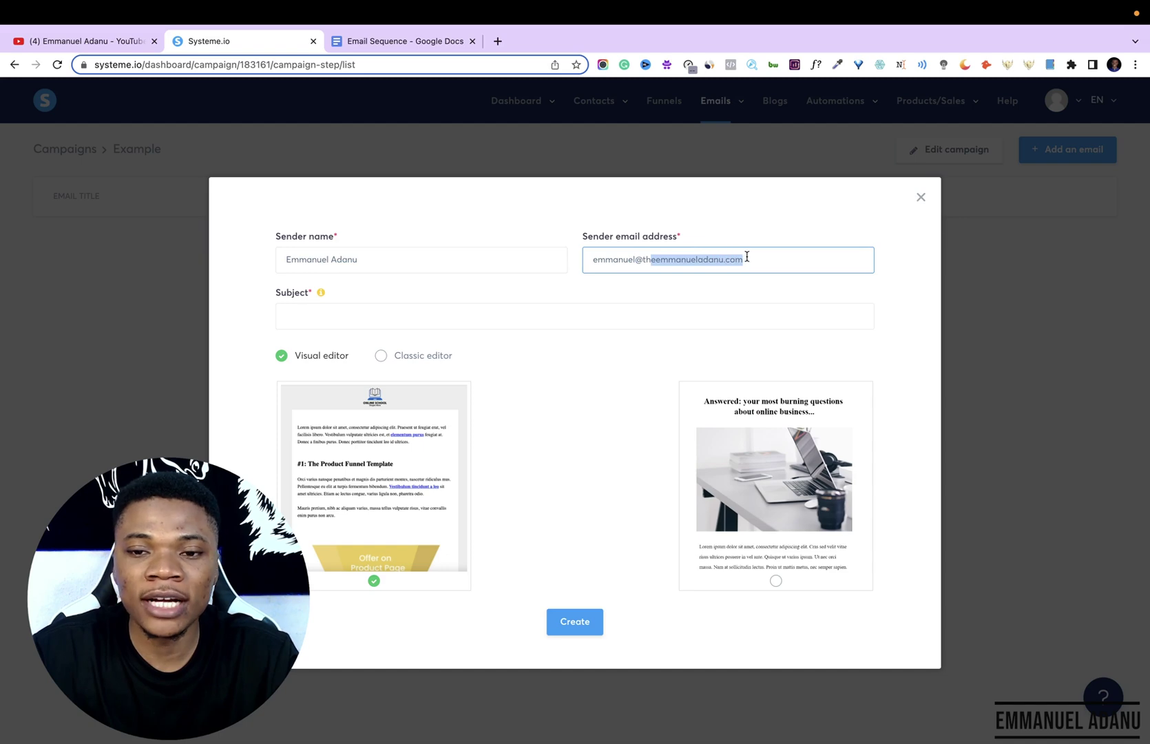
pyautogui.click(313, 307)
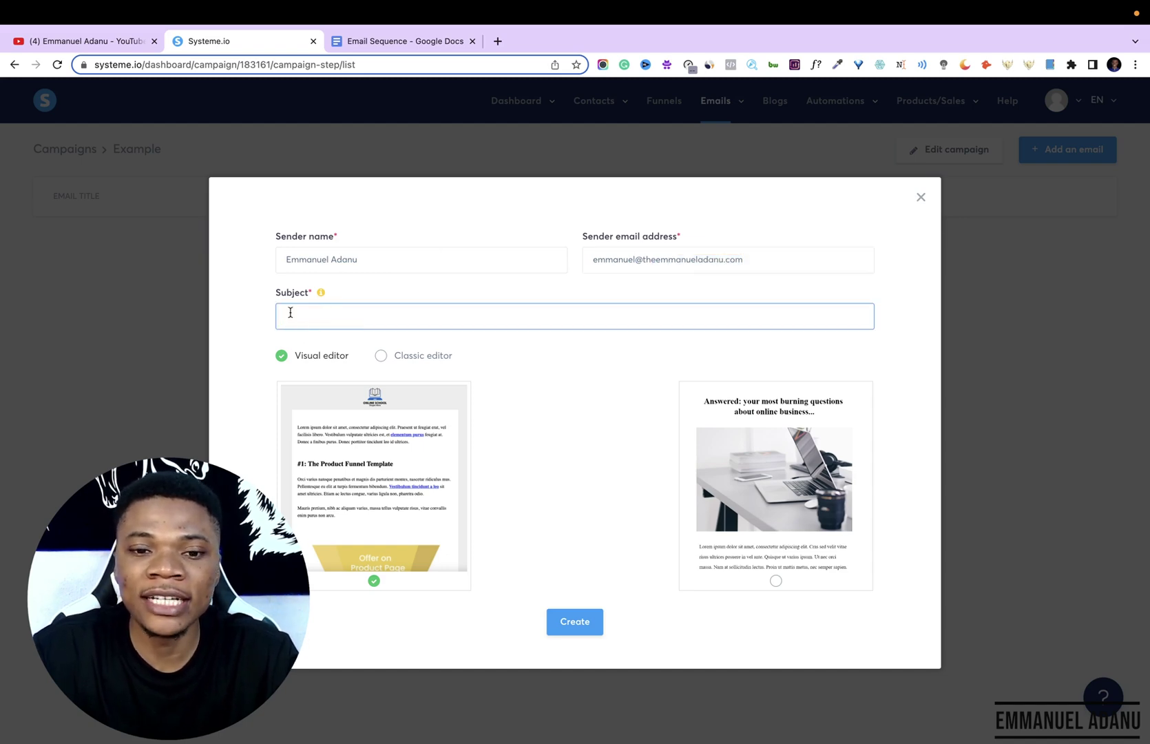
pyautogui.click(409, 44)
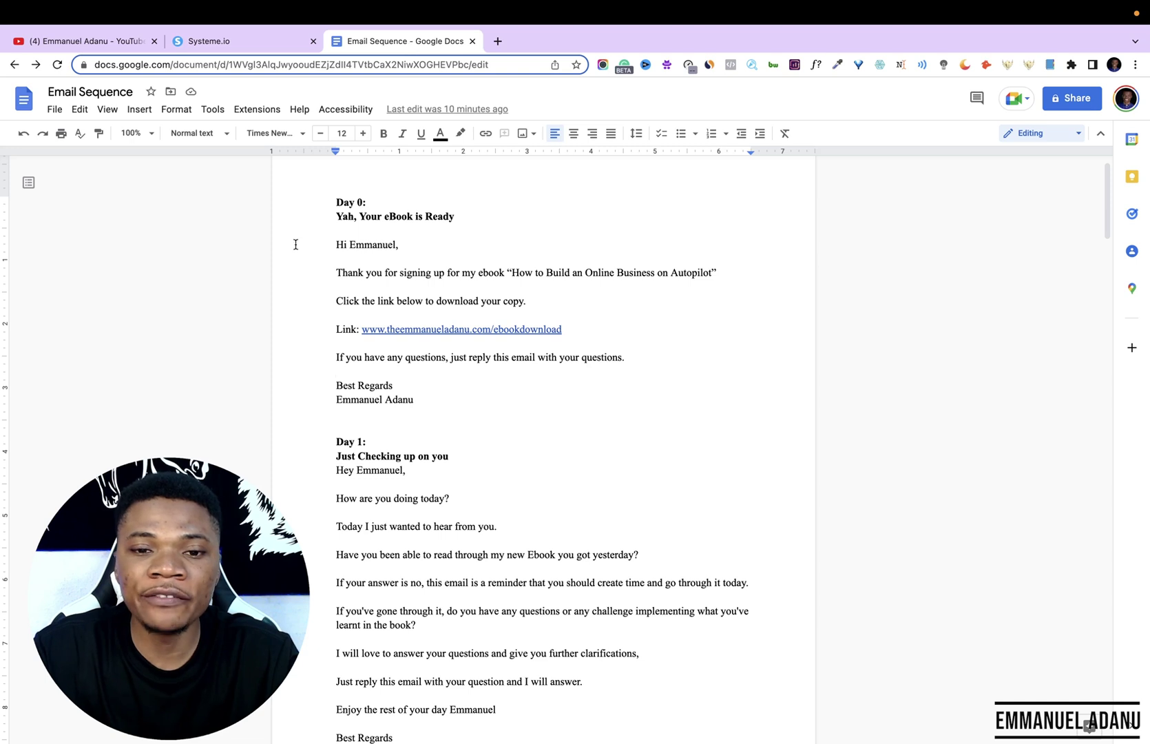
pyautogui.moveTo(326, 216); pyautogui.dragTo(460, 219)
pyautogui.press('super+c')
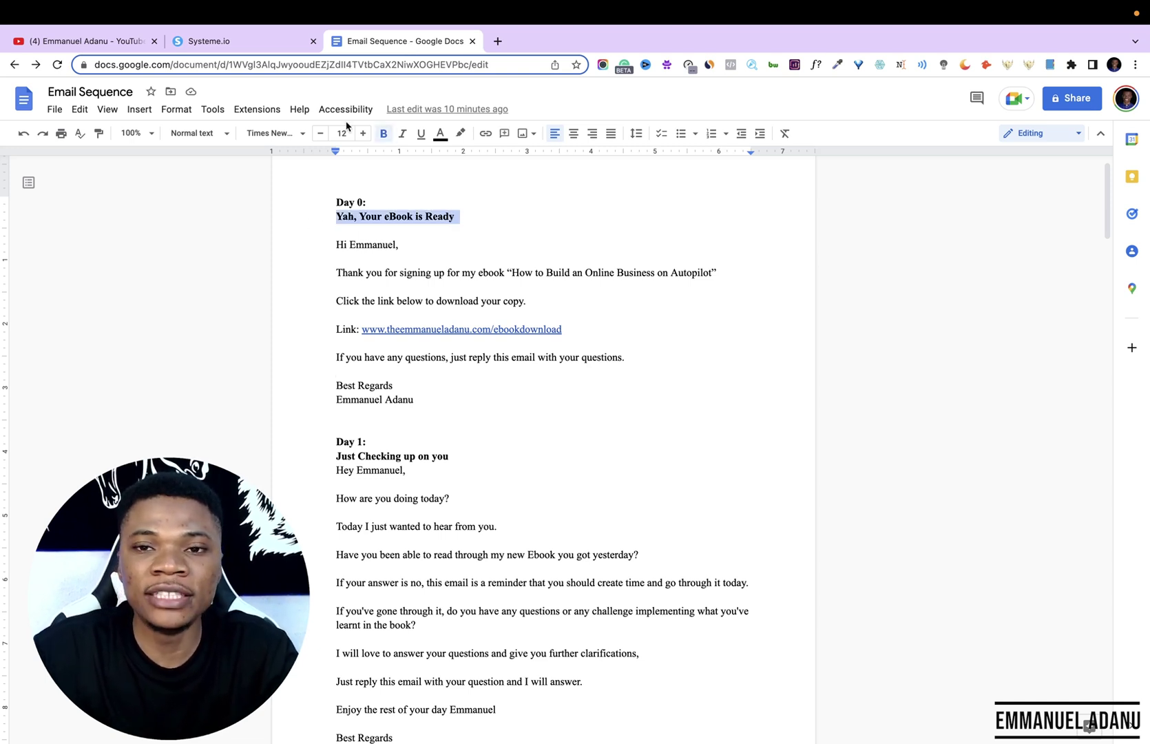
pyautogui.click(271, 40)
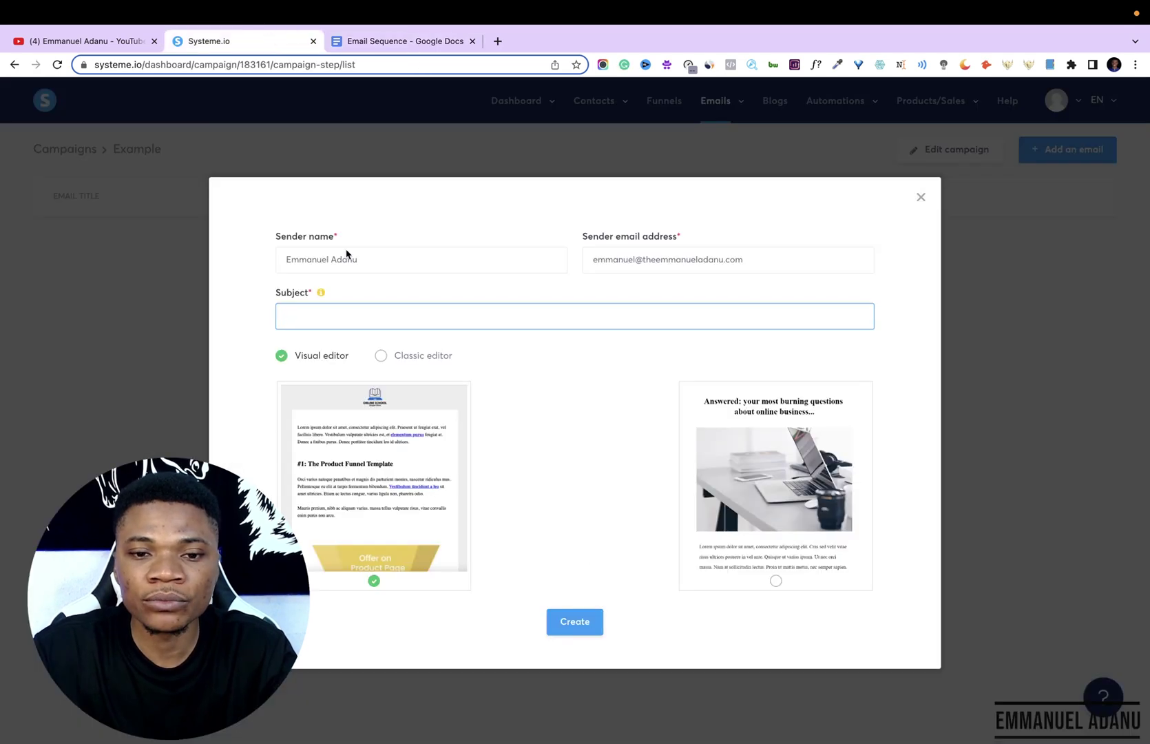
pyautogui.press('super+v')
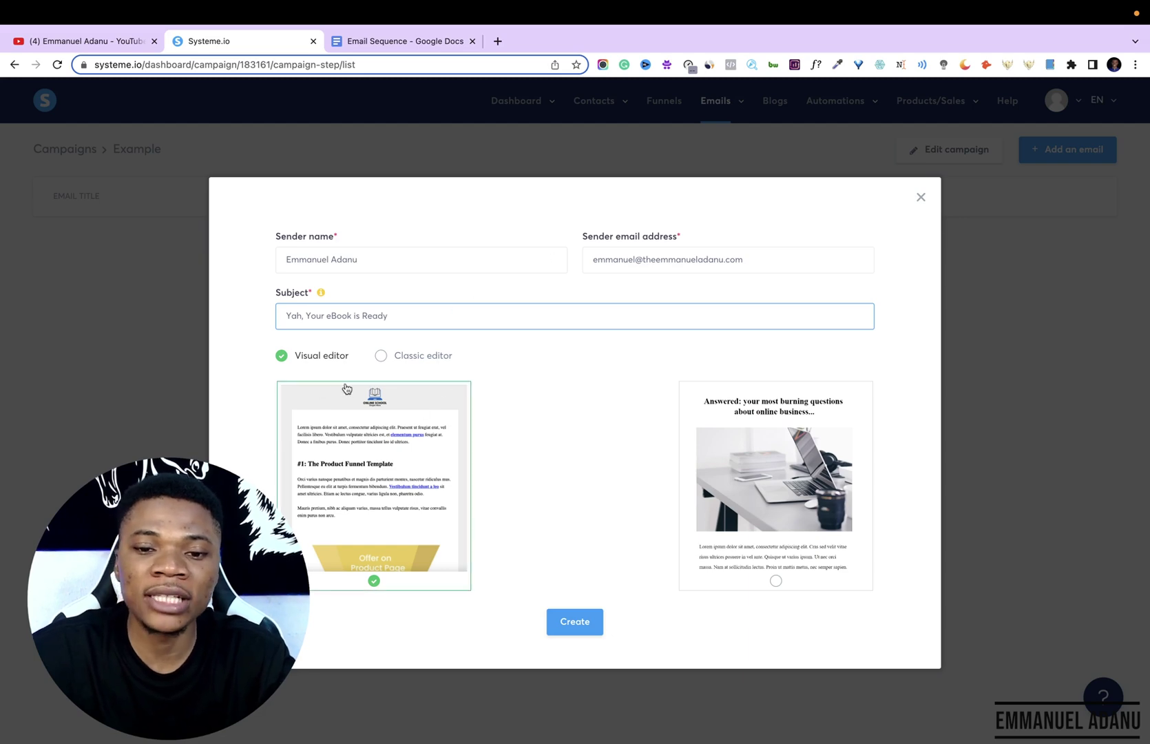
pyautogui.click(382, 358)
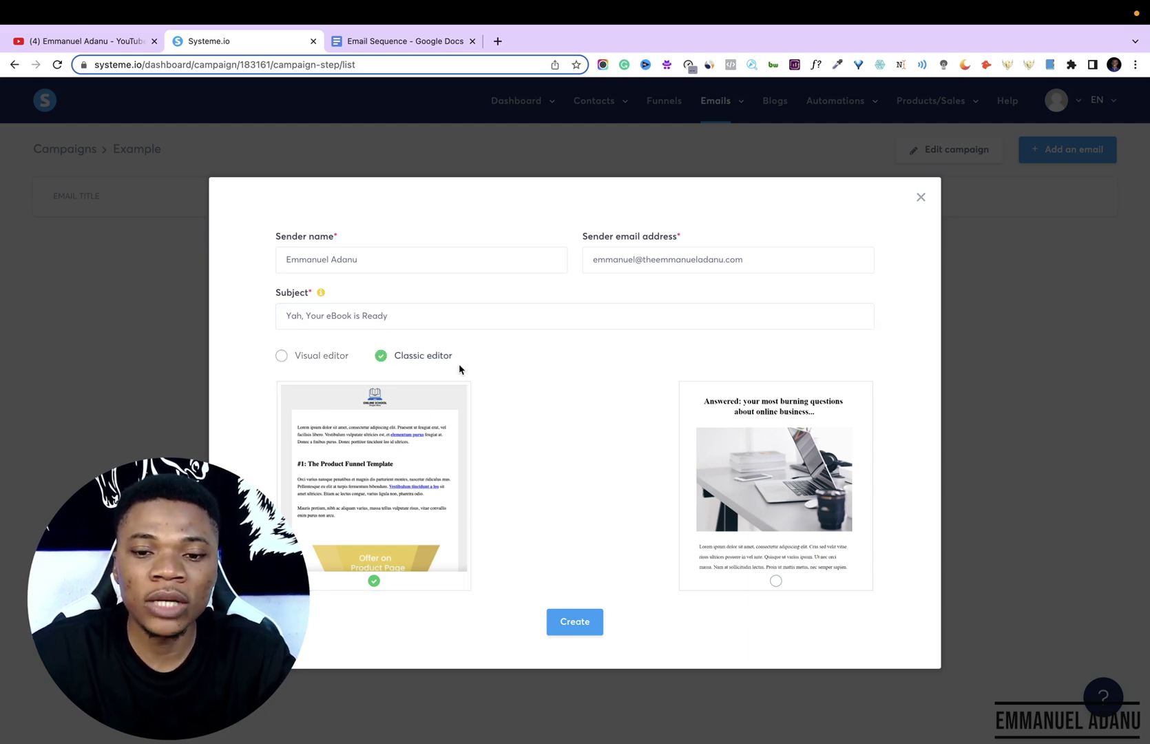
pyautogui.click(576, 622)
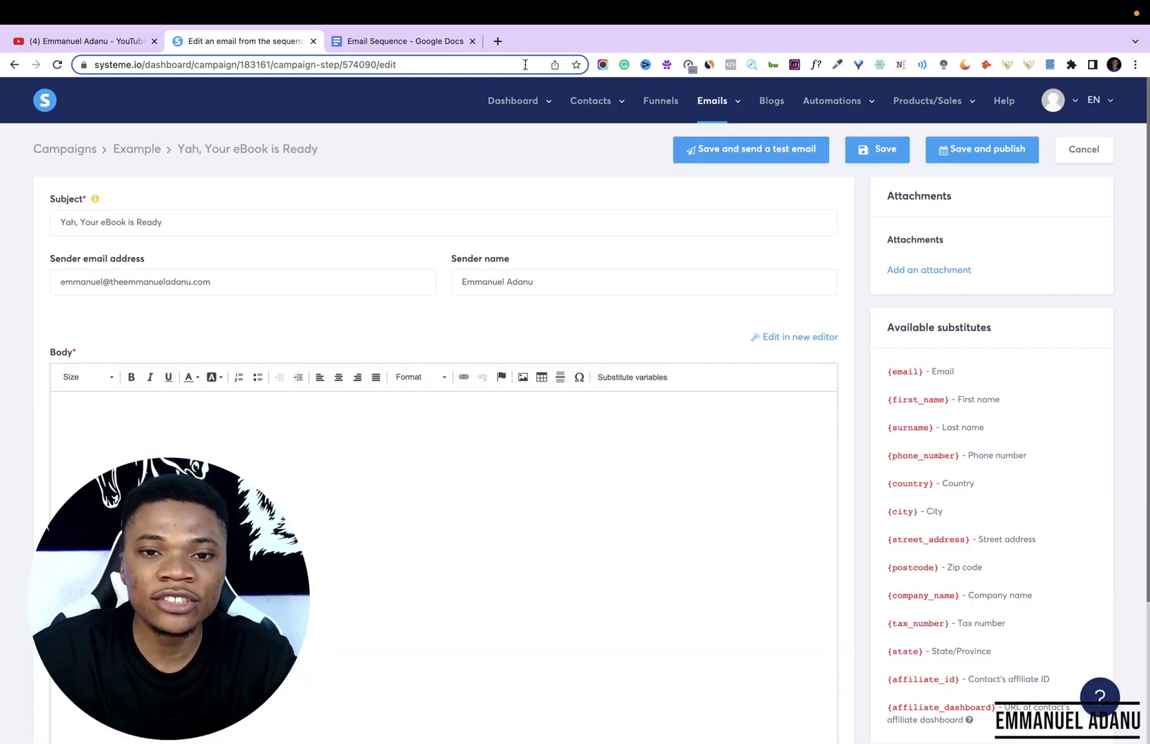
# Paste the Day 0 body text from the Email Sequence document and remove its bold.
pyautogui.click(405, 41)
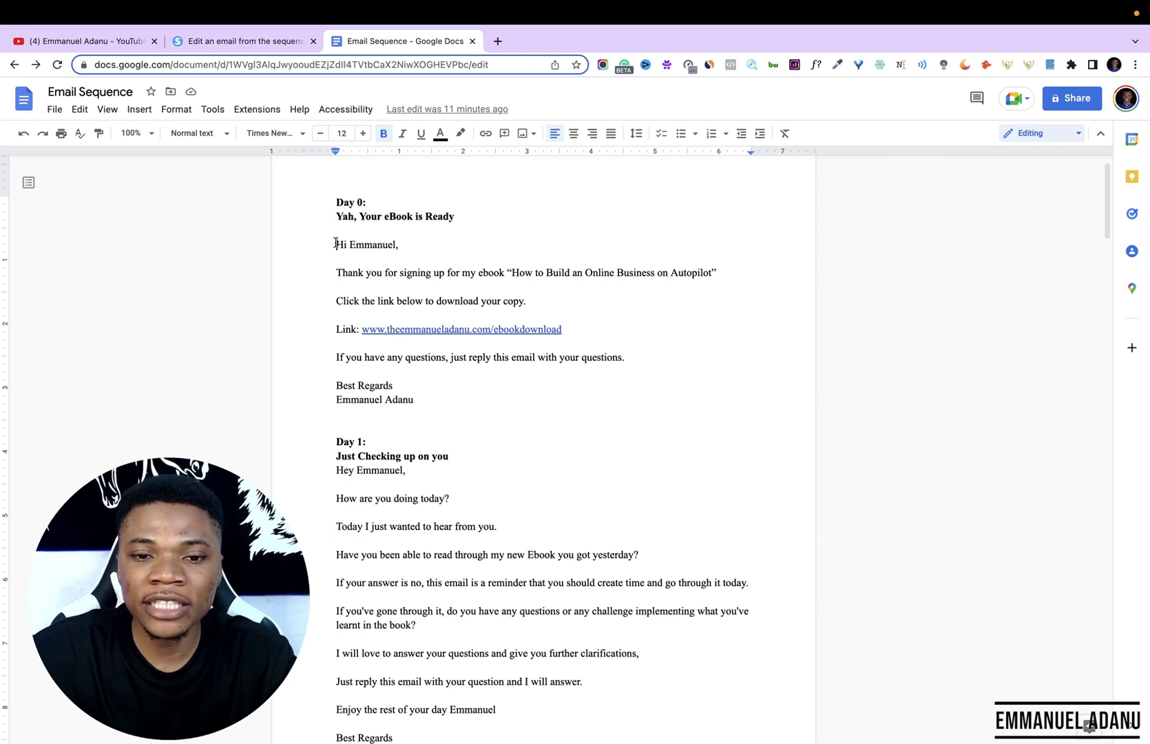
pyautogui.moveTo(335, 243); pyautogui.dragTo(439, 380)
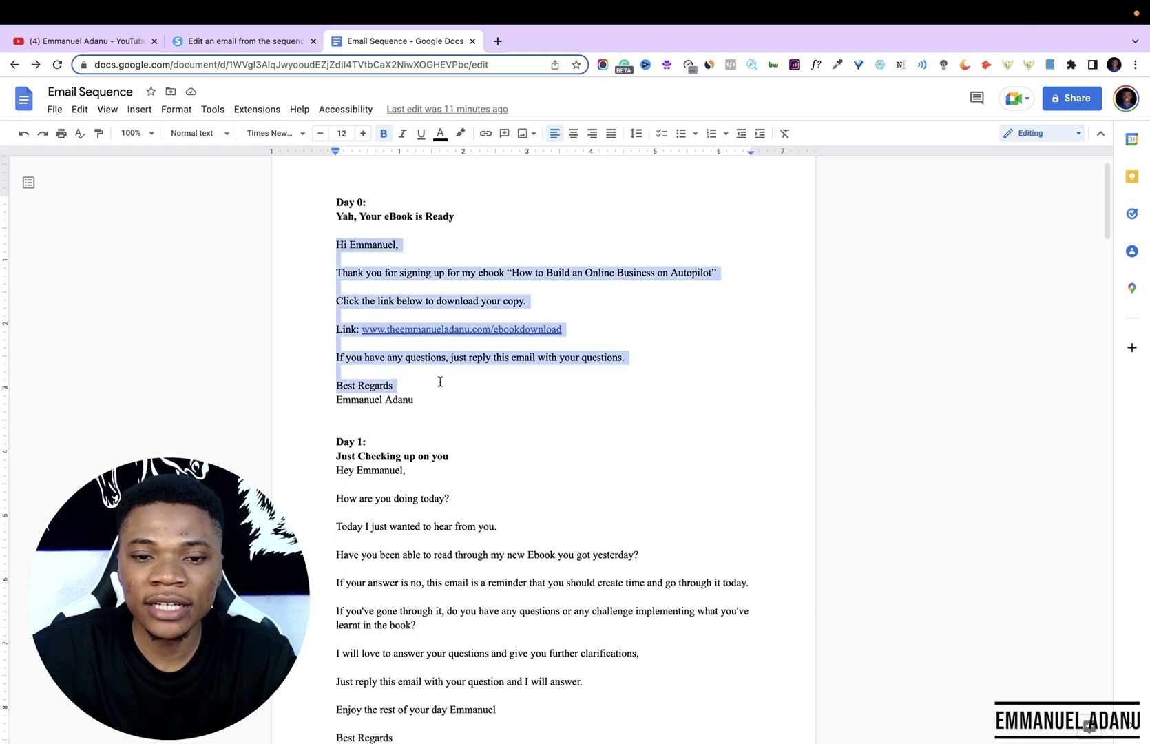
pyautogui.hotkey('ctrl', 'shift', 'Tab')
pyautogui.click(121, 411)
pyautogui.hotkey('ctrl', 'v')
pyautogui.hotkey('ctrl', 'a')
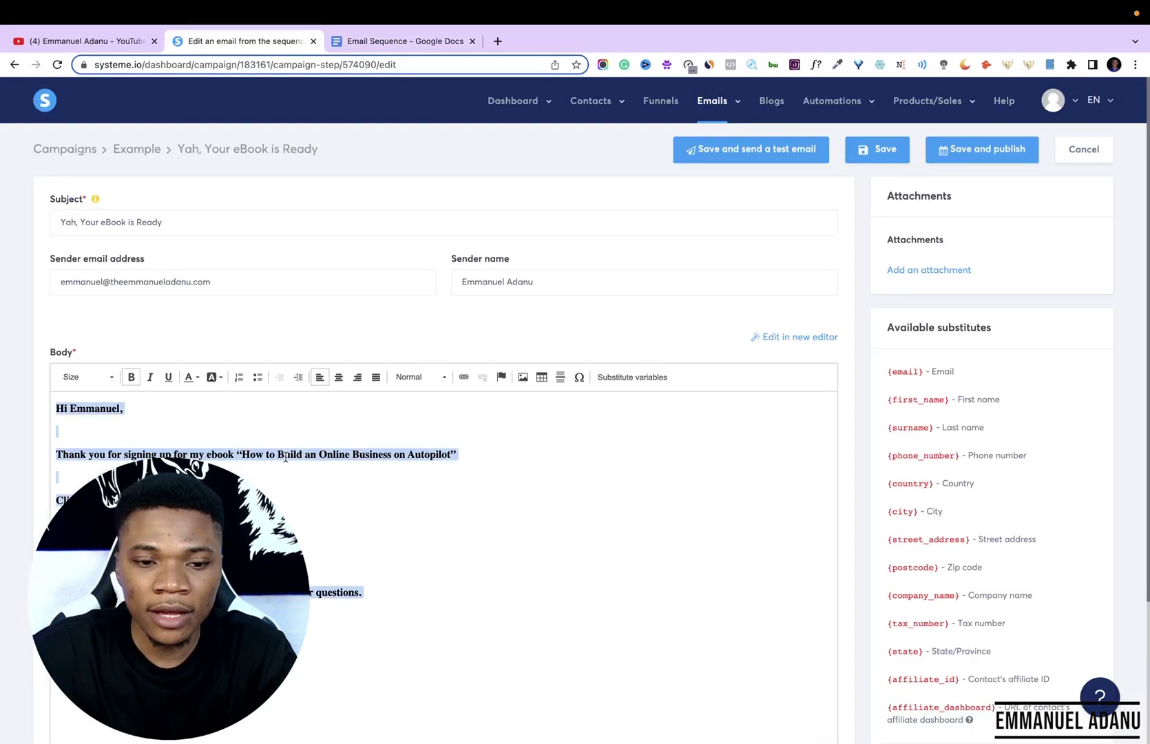
pyautogui.click(131, 377)
pyautogui.click(433, 531)
# Replace the name in the greeting line with the {first_name} placeholder.
pyautogui.moveTo(69, 408); pyautogui.dragTo(117, 415)
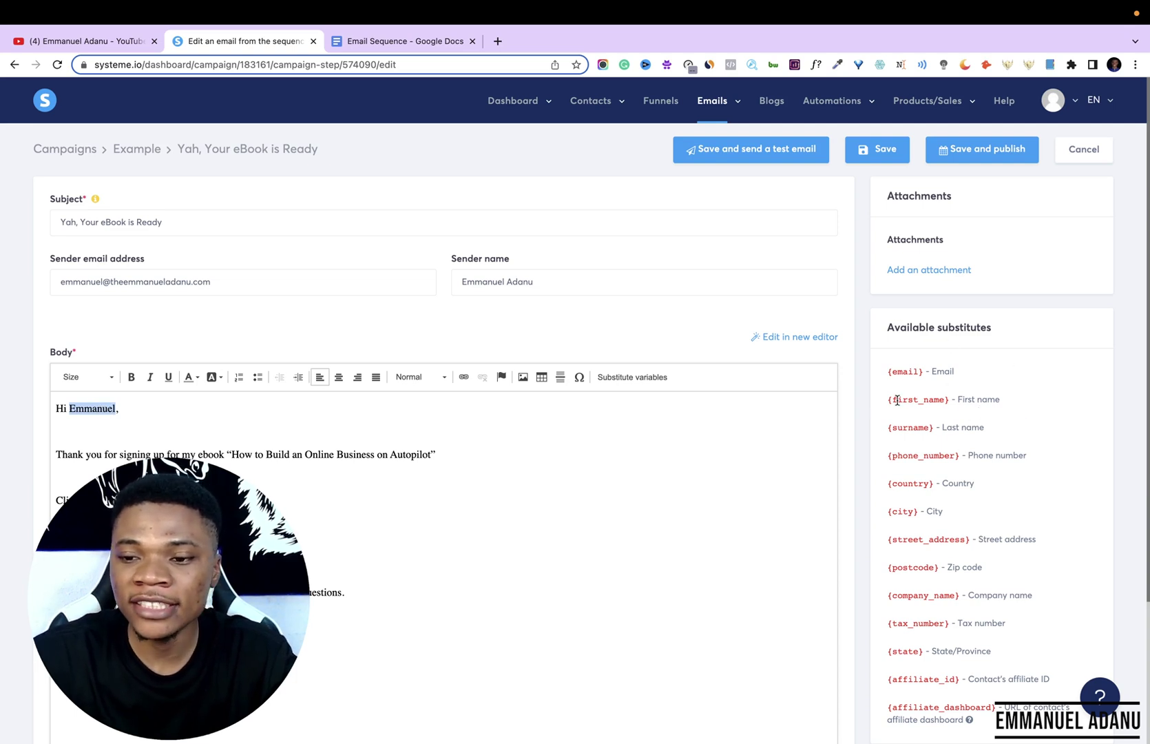
pyautogui.moveTo(887, 400); pyautogui.dragTo(951, 400)
pyautogui.hotkey('ctrl', 'c')
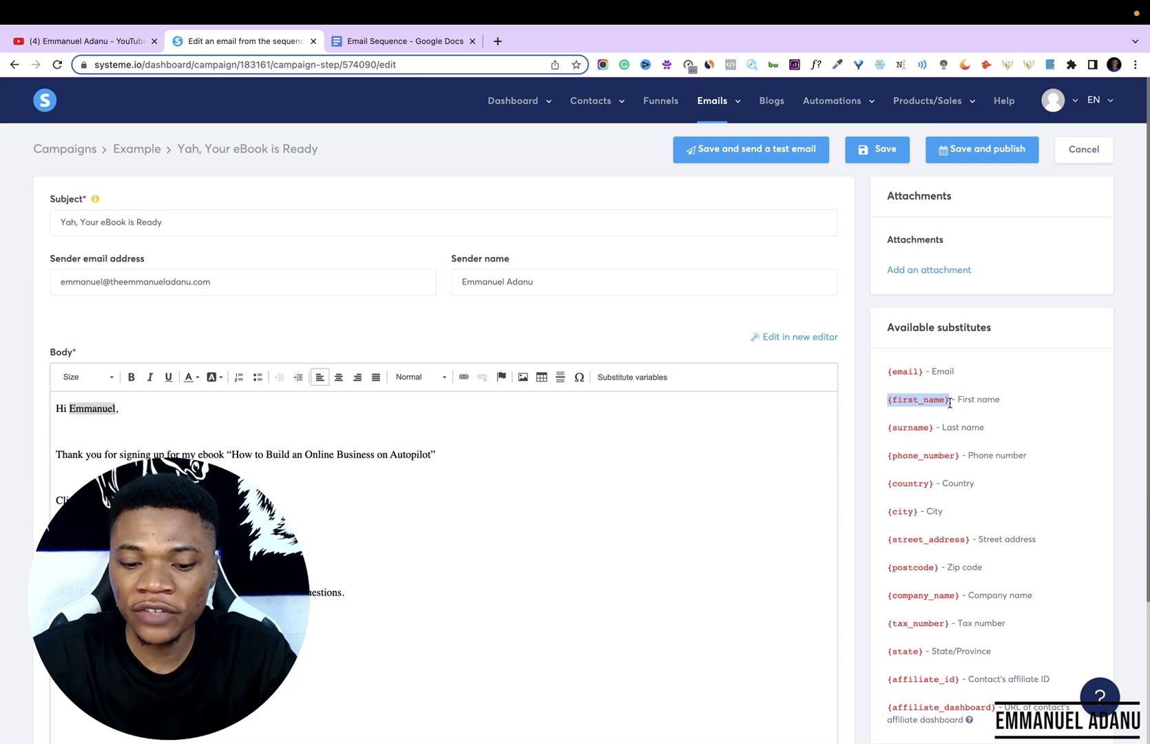
pyautogui.click(70, 408)
pyautogui.moveTo(70, 408); pyautogui.dragTo(113, 407)
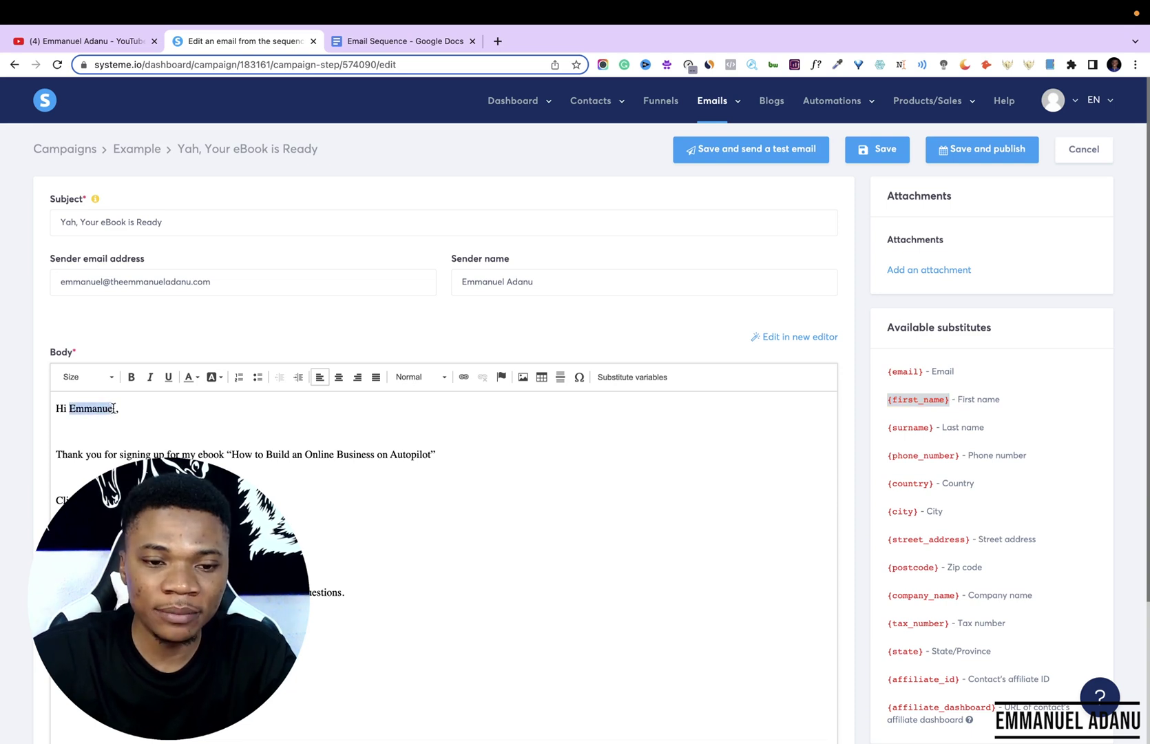
pyautogui.hotkey('ctrl', 'v')
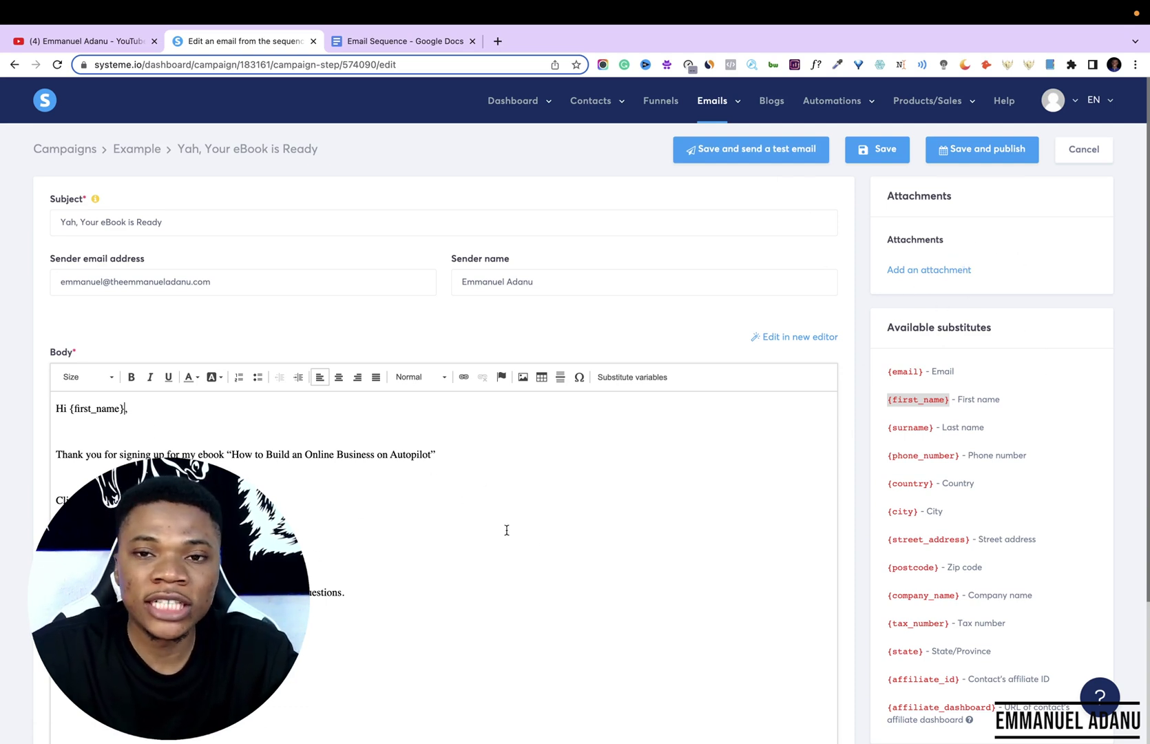
pyautogui.click(989, 152)
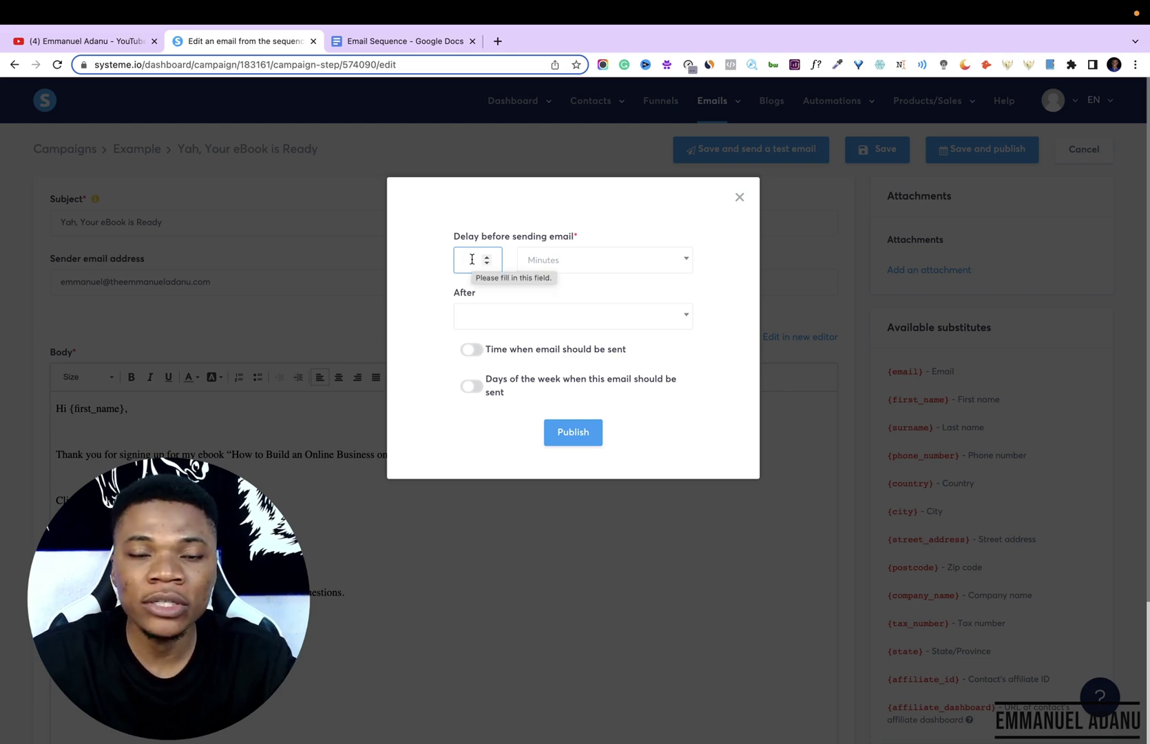
# Set the eBook email's send delay to 0 minutes and publish it.
pyautogui.write('0')
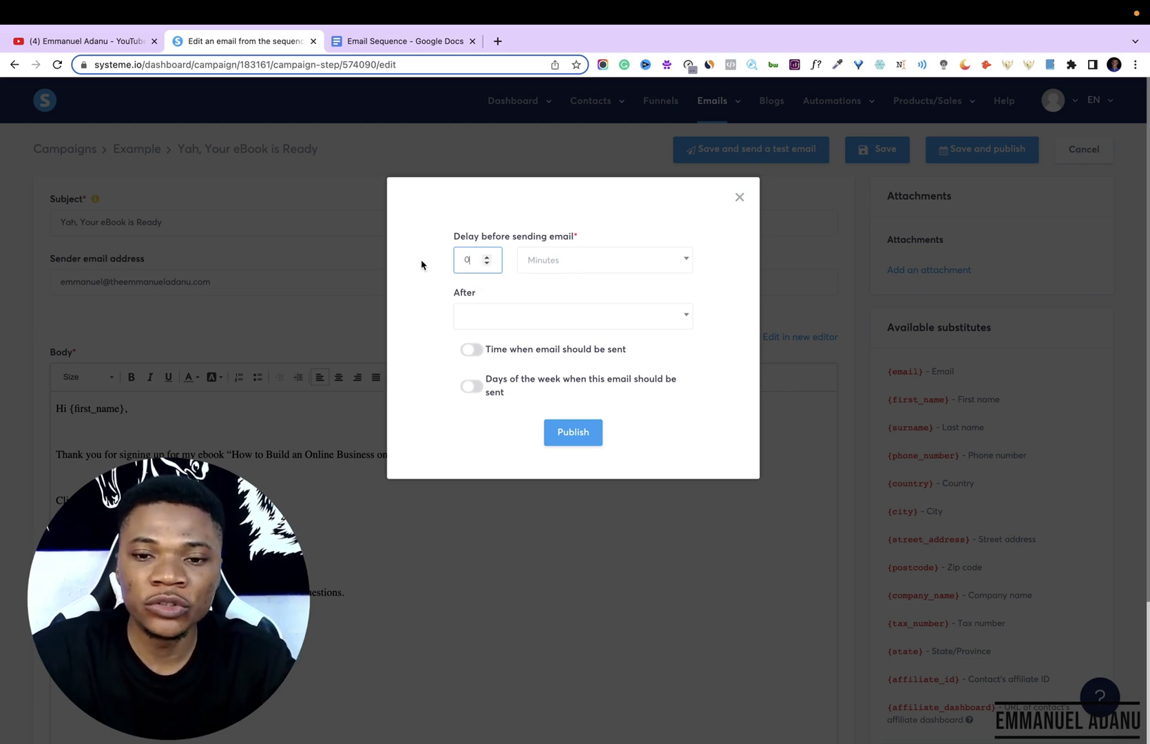
pyautogui.click(576, 411)
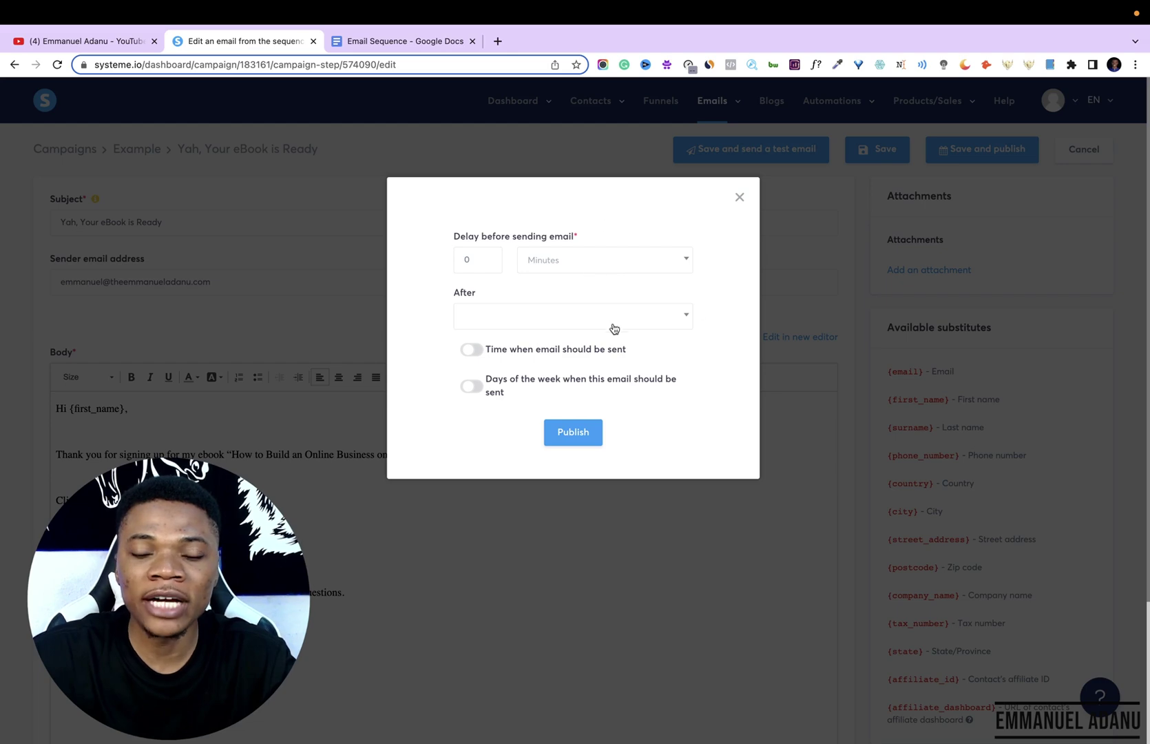
pyautogui.click(474, 263)
pyautogui.press('BackSpace')
pyautogui.click(589, 314)
pyautogui.click(587, 285)
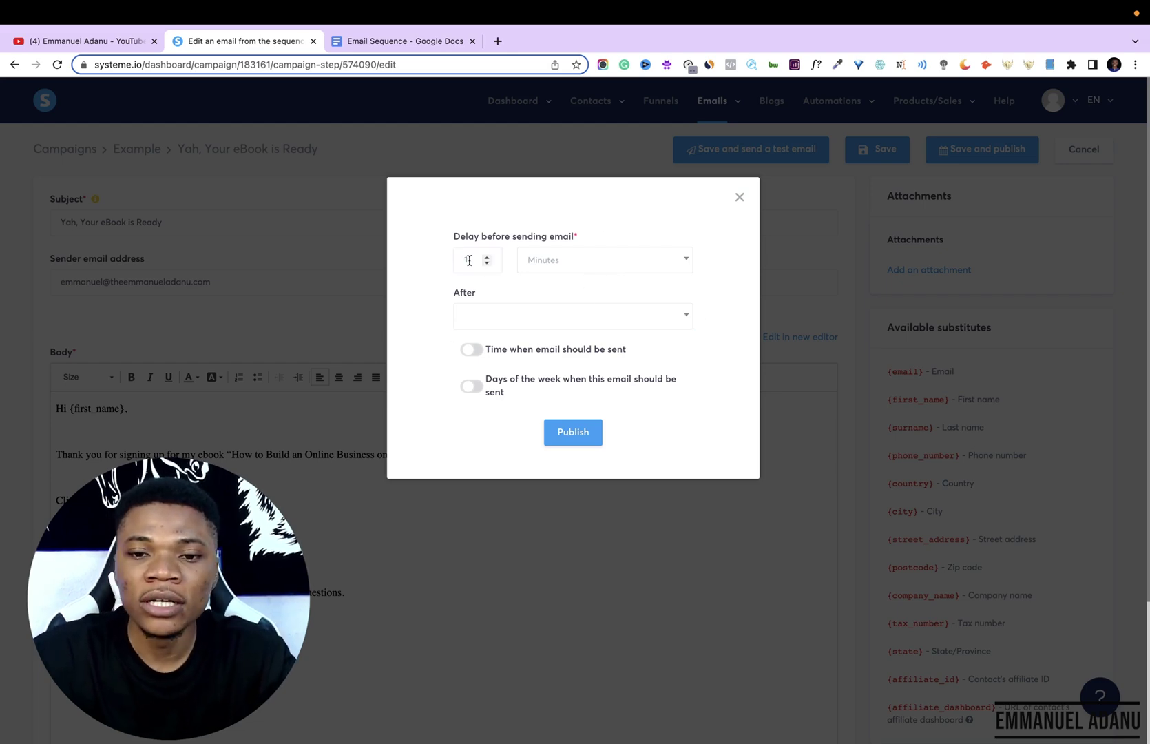
pyautogui.click(555, 257)
pyautogui.click(567, 305)
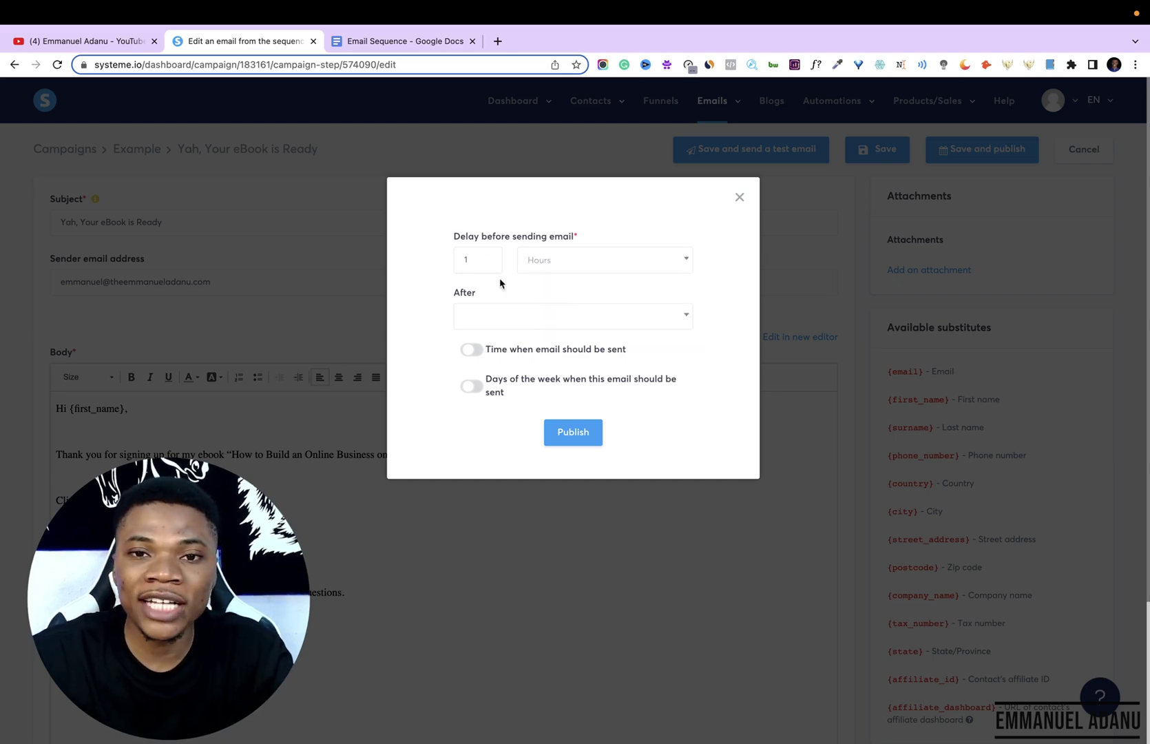
pyautogui.click(470, 260)
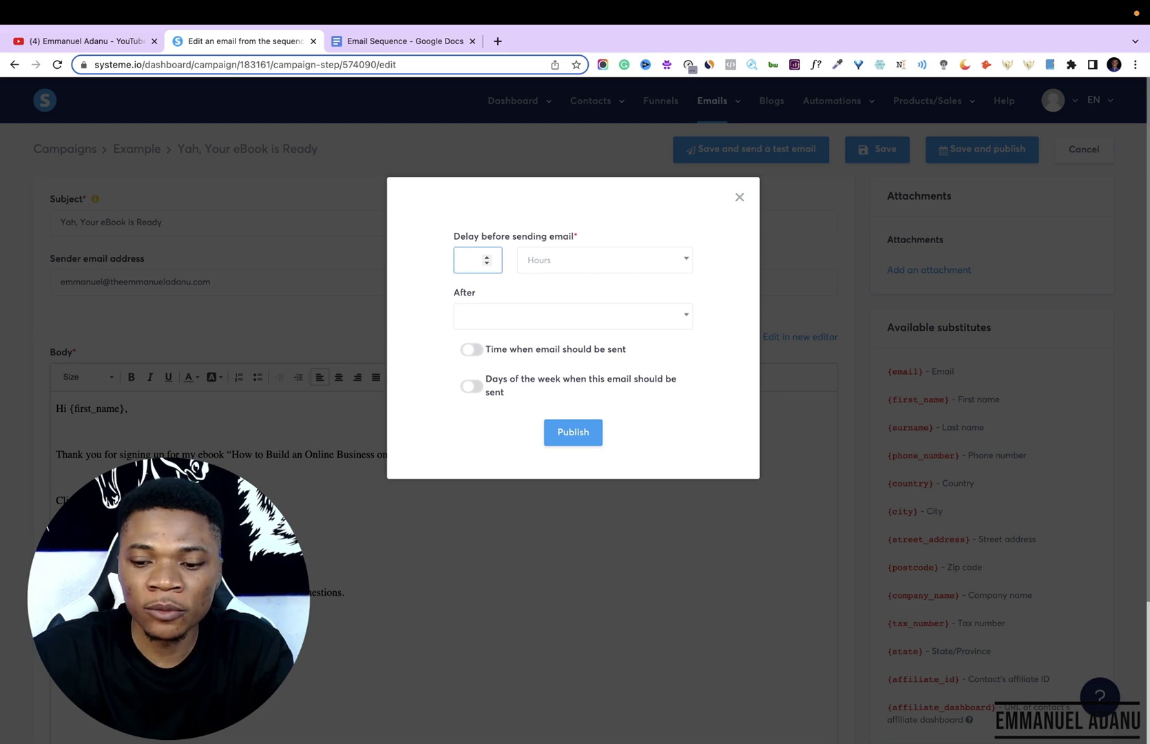
pyautogui.write('0')
pyautogui.click(582, 432)
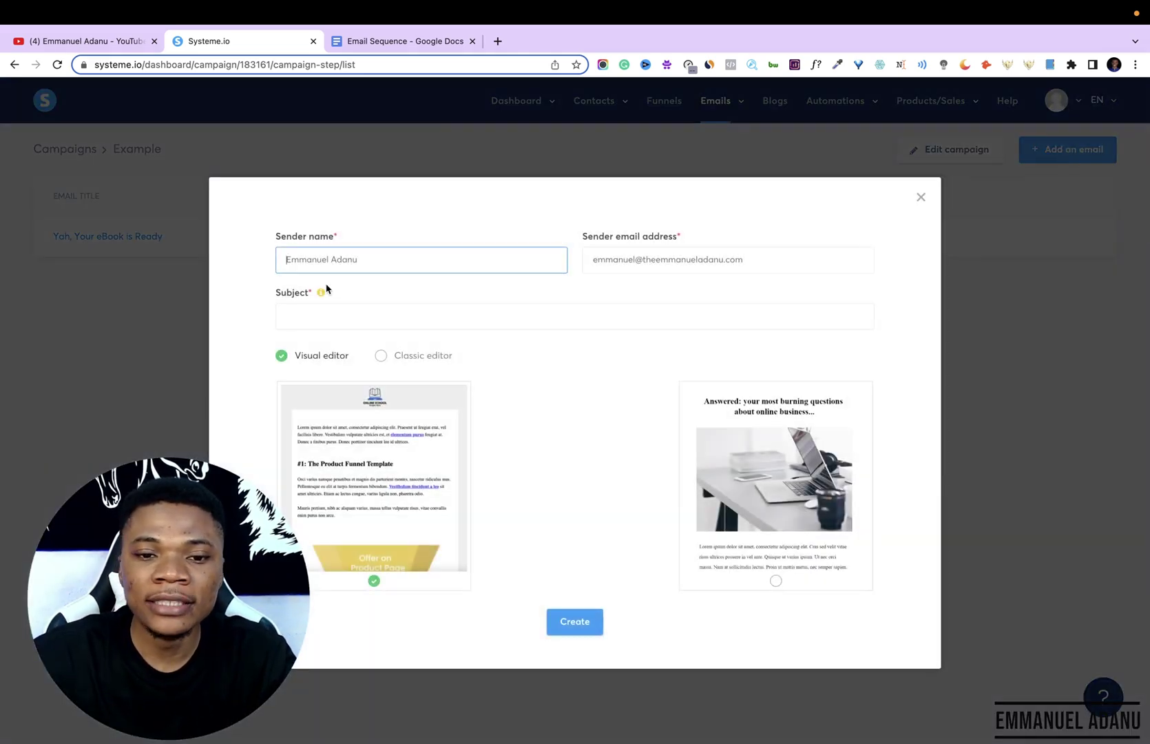
# Create a classic-editor email with the Day 1 subject 'Just Checking up on you'.
pyautogui.click(414, 43)
pyautogui.moveTo(336, 456); pyautogui.dragTo(449, 454)
pyautogui.hotkey('ctrl', 'c')
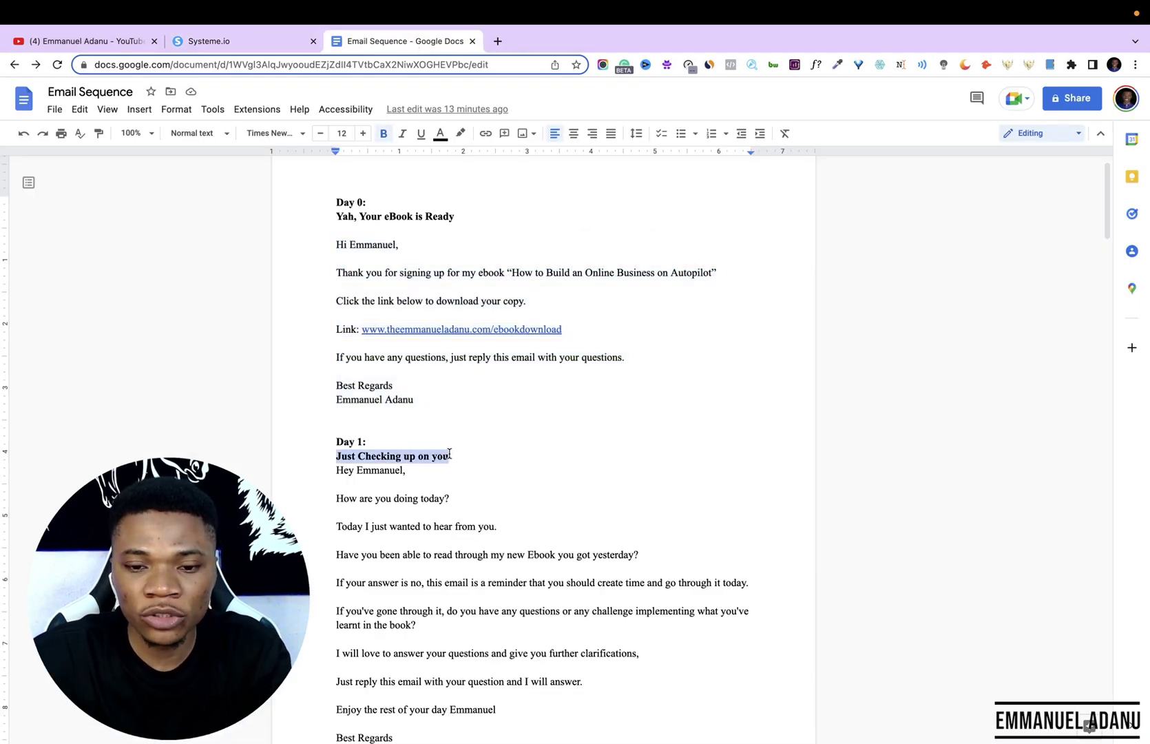
pyautogui.click(233, 47)
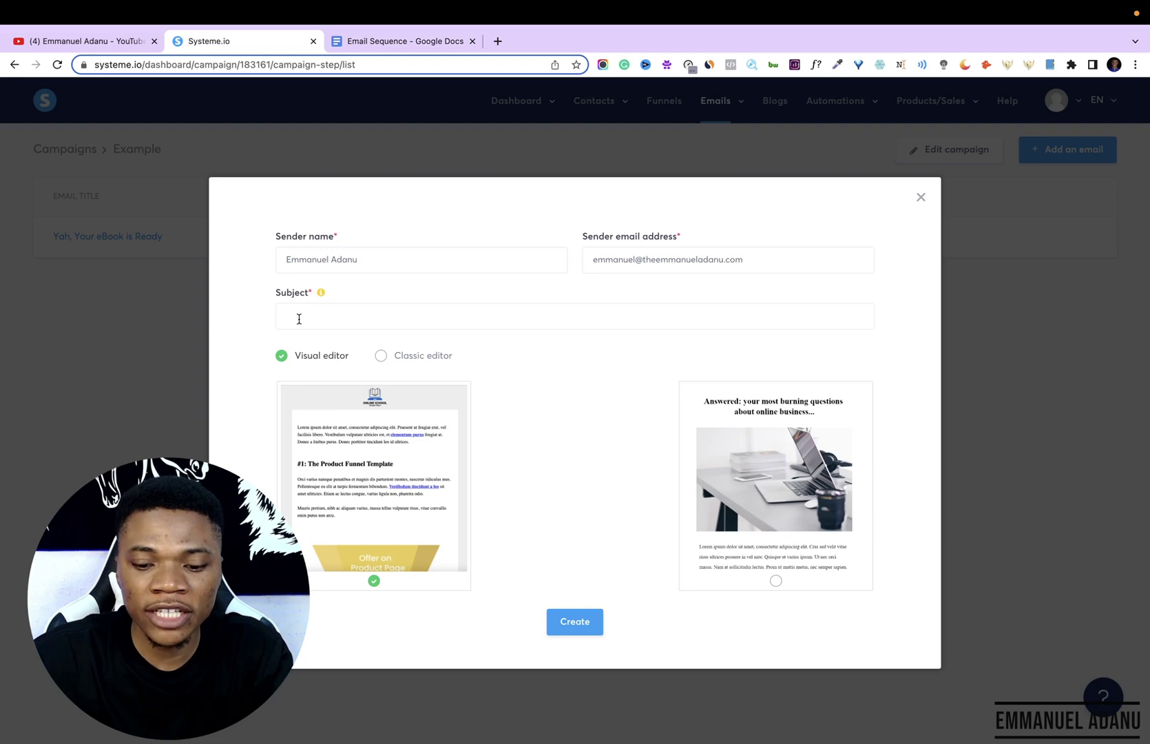
pyautogui.click(299, 317)
pyautogui.hotkey('ctrl', 'v')
pyautogui.click(381, 356)
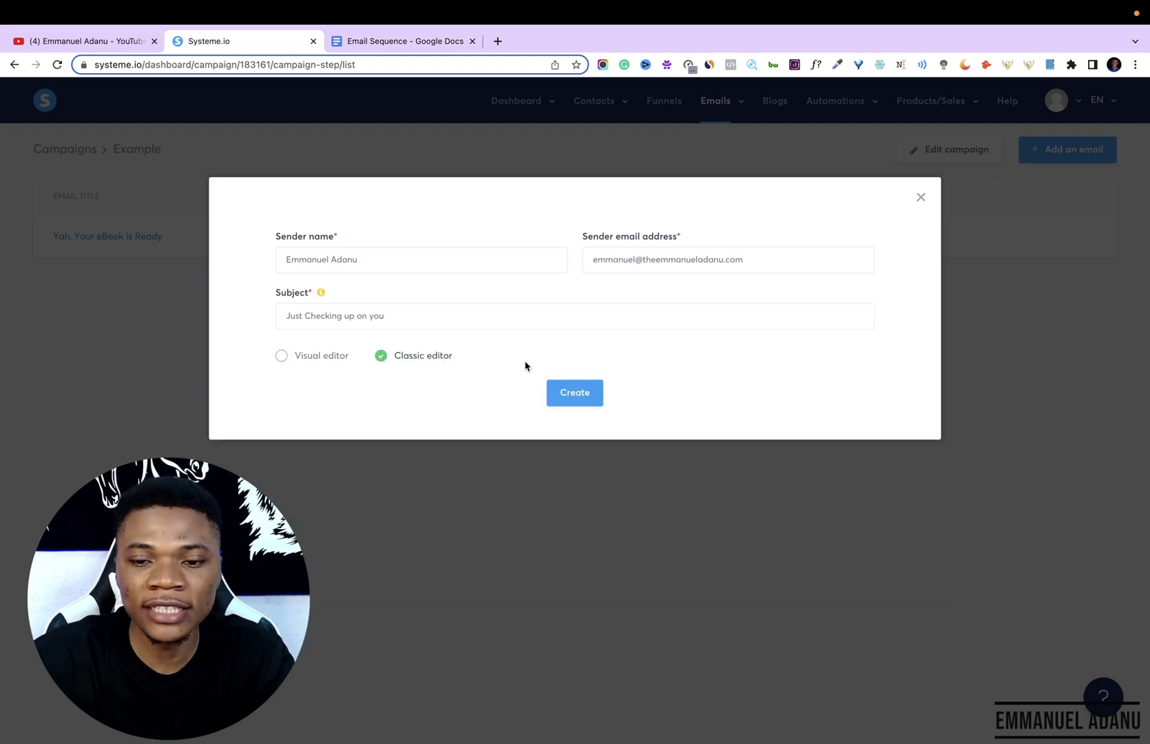
pyautogui.click(595, 398)
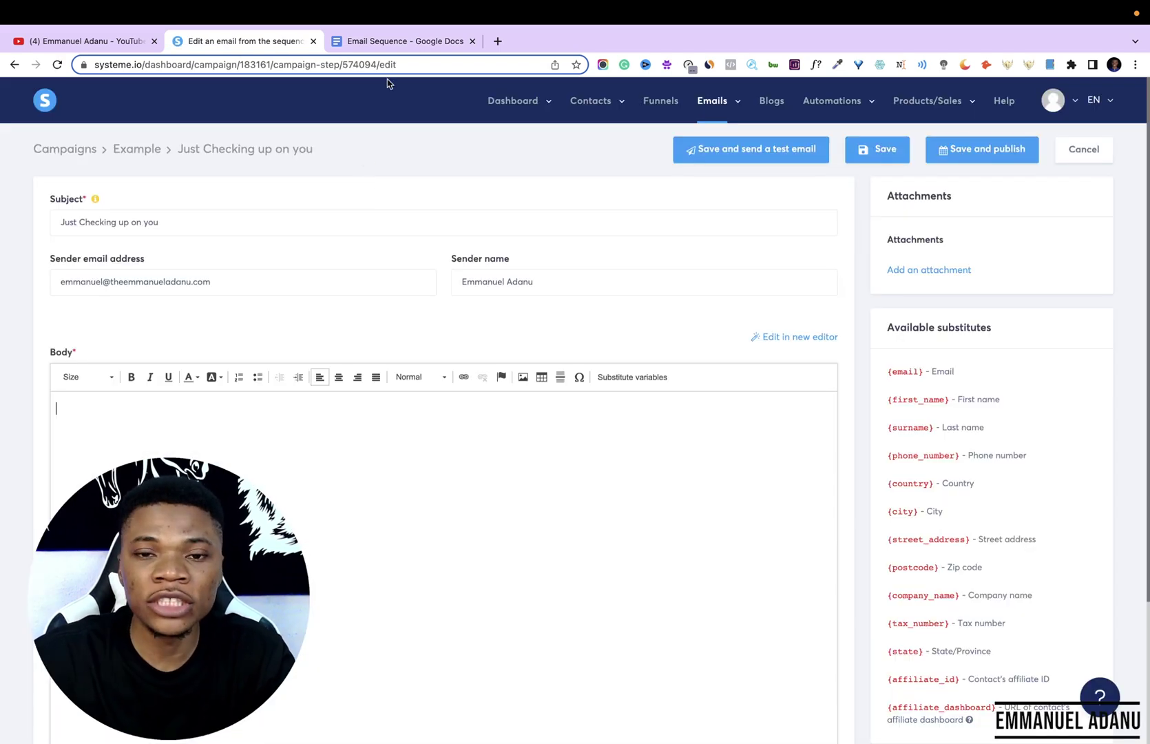
# Paste the Day 1 body text into the email and remove its bold.
pyautogui.click(394, 45)
pyautogui.click(329, 469)
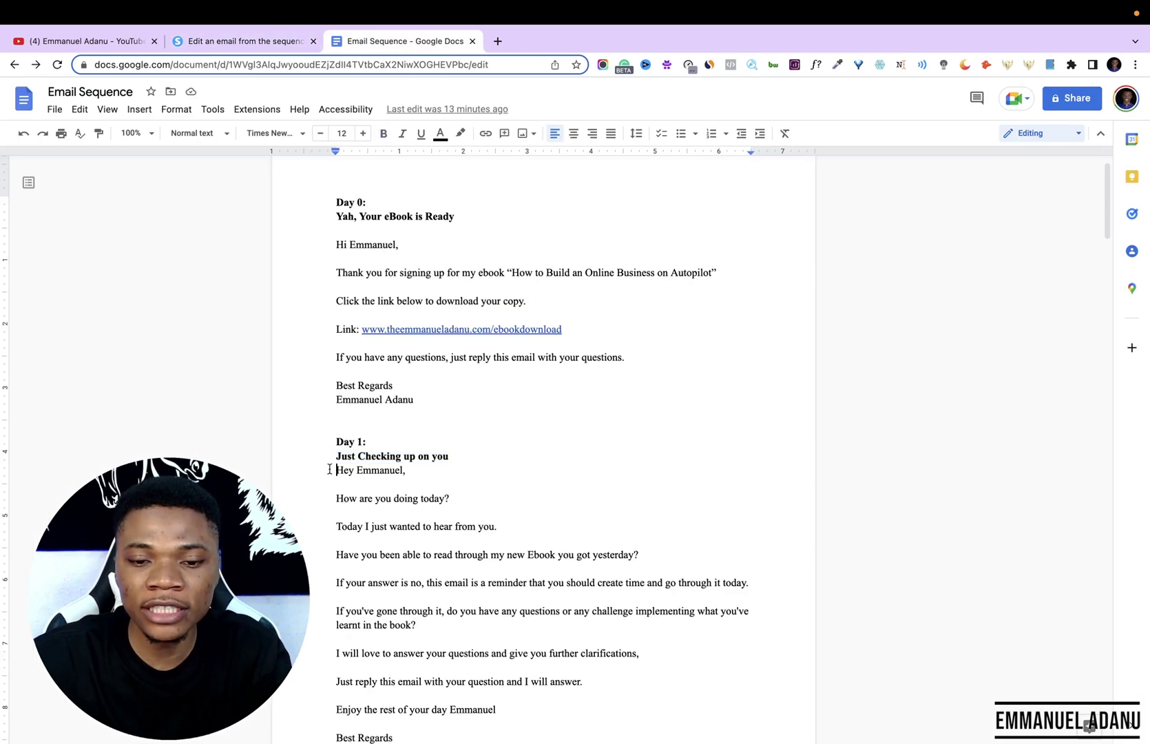
pyautogui.moveTo(337, 470); pyautogui.dragTo(641, 655)
pyautogui.hotkey('ctrl', 'shift', 'Tab')
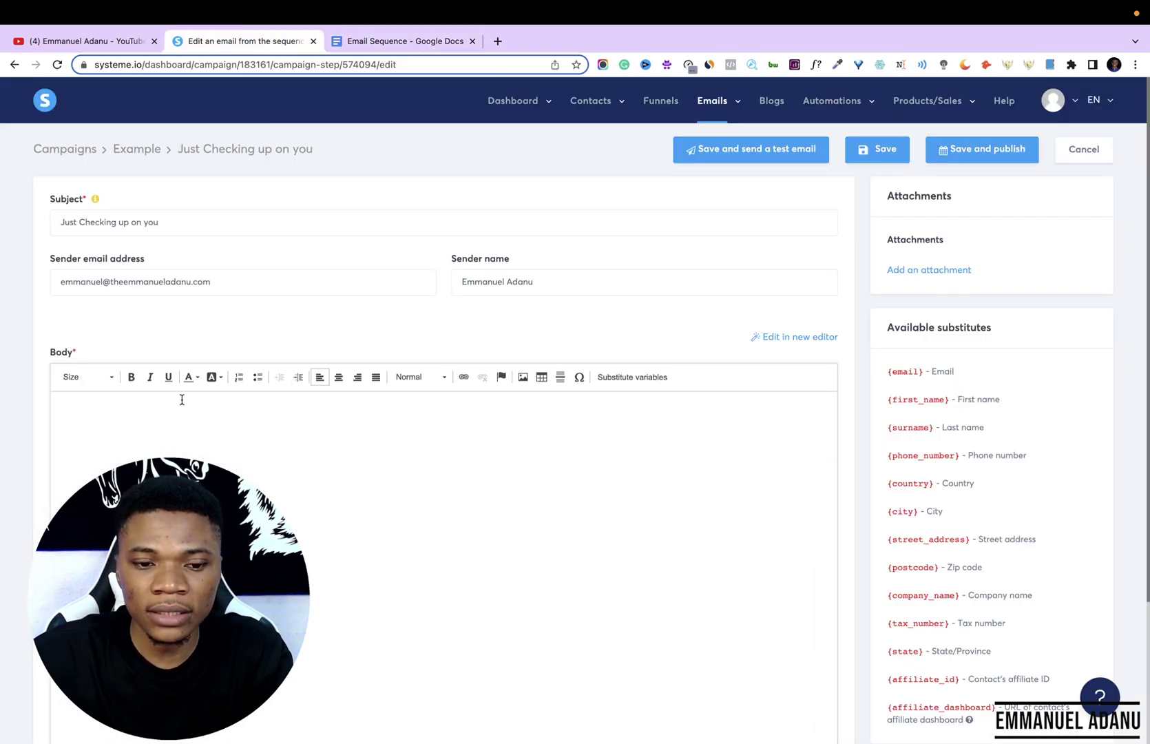
pyautogui.hotkey('ctrl', 'v')
pyautogui.hotkey('ctrl', 'a')
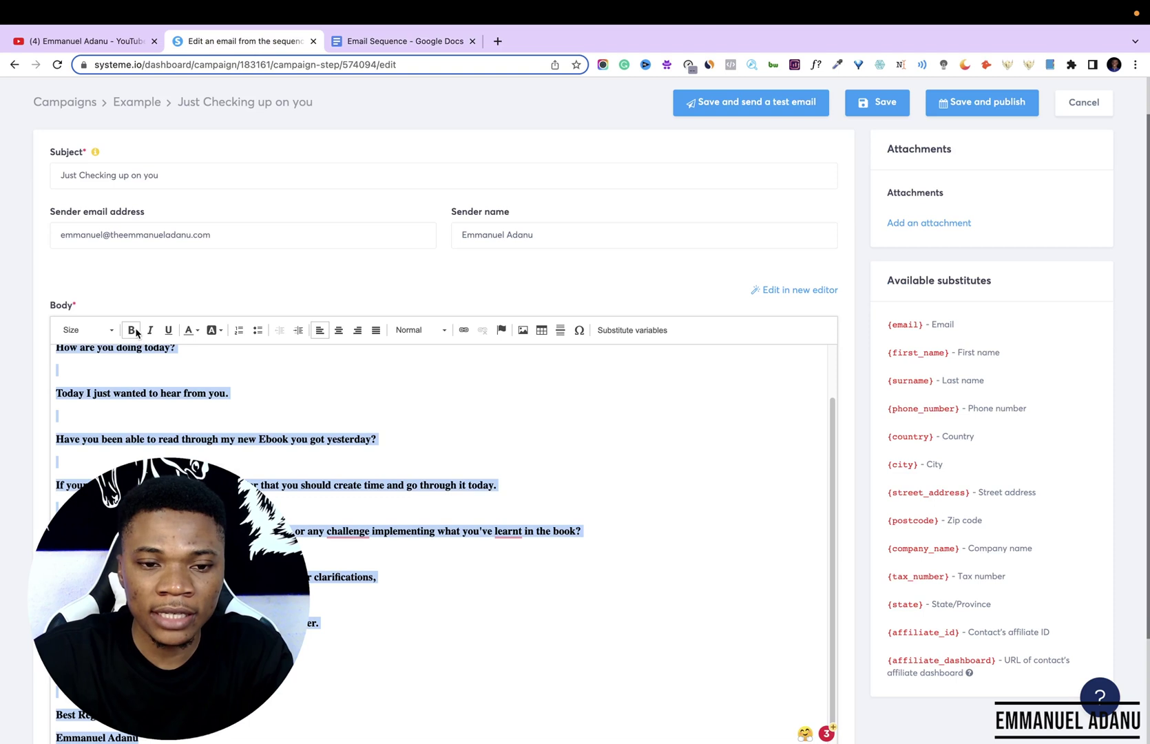
pyautogui.click(130, 330)
# Replace the greeting name with {first_name} so it reads 'Hey {first_name},'.
pyautogui.moveTo(889, 353); pyautogui.dragTo(950, 356)
pyautogui.hotkey('ctrl', 'c')
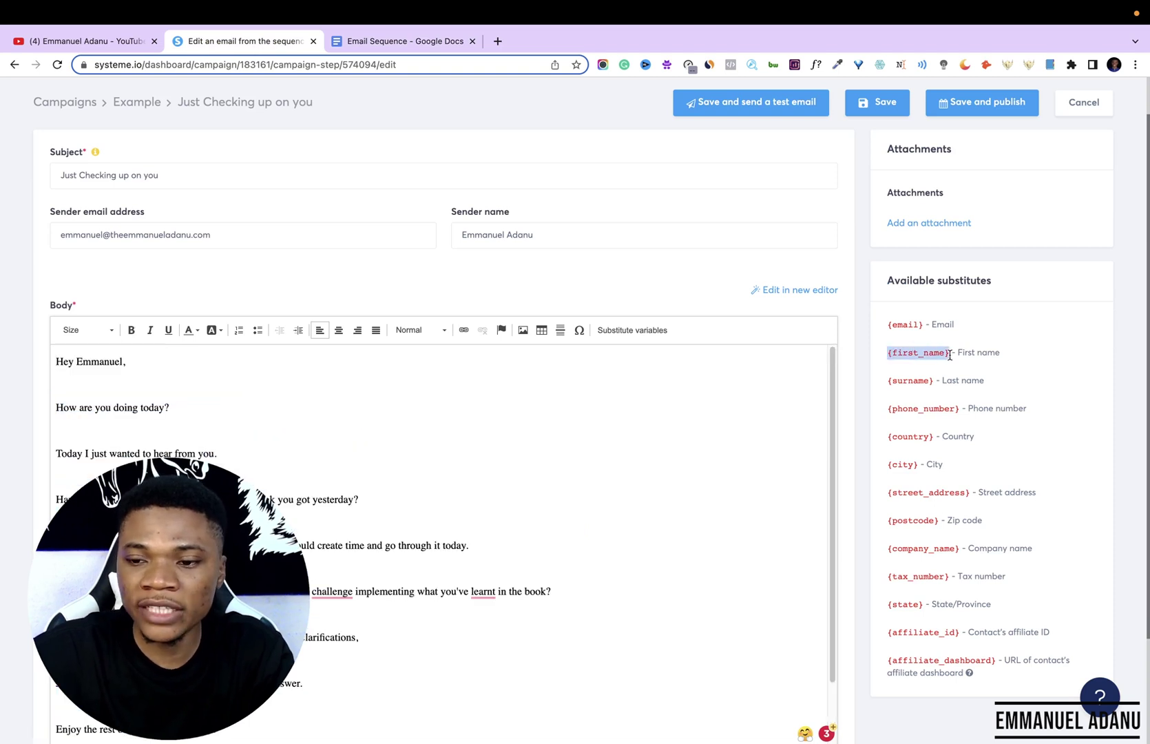
pyautogui.doubleClick(100, 361)
pyautogui.hotkey('ctrl', 'v')
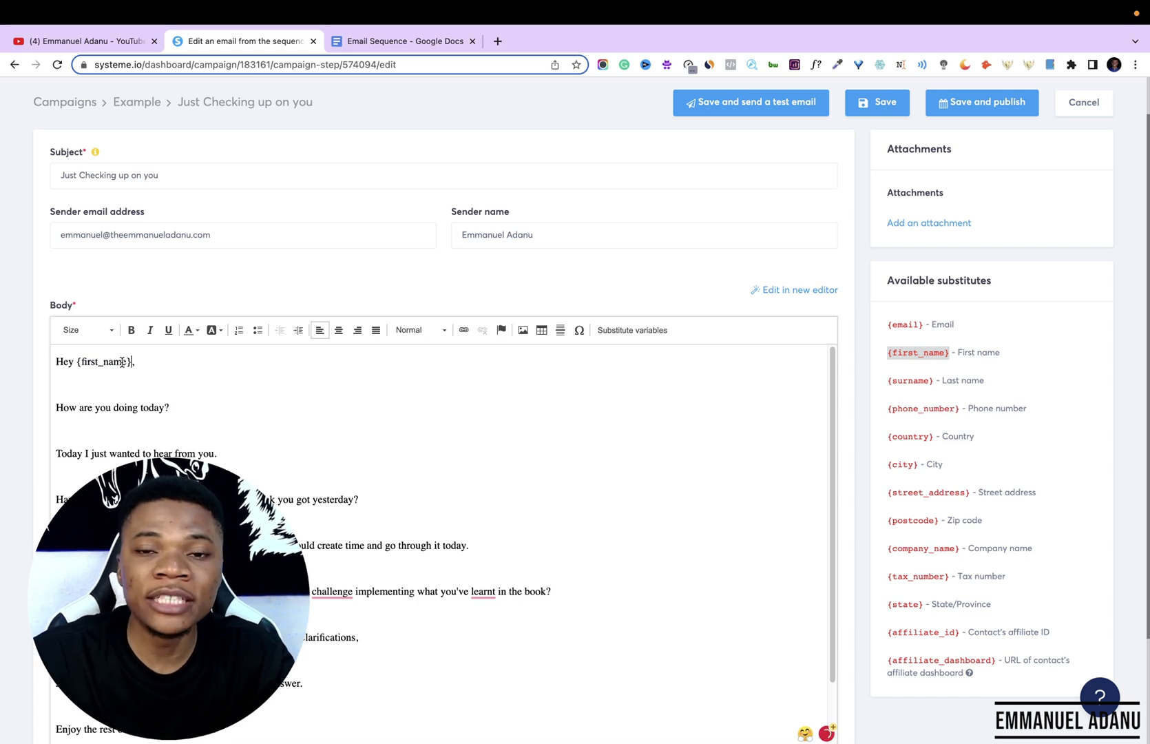
pyautogui.click(122, 362)
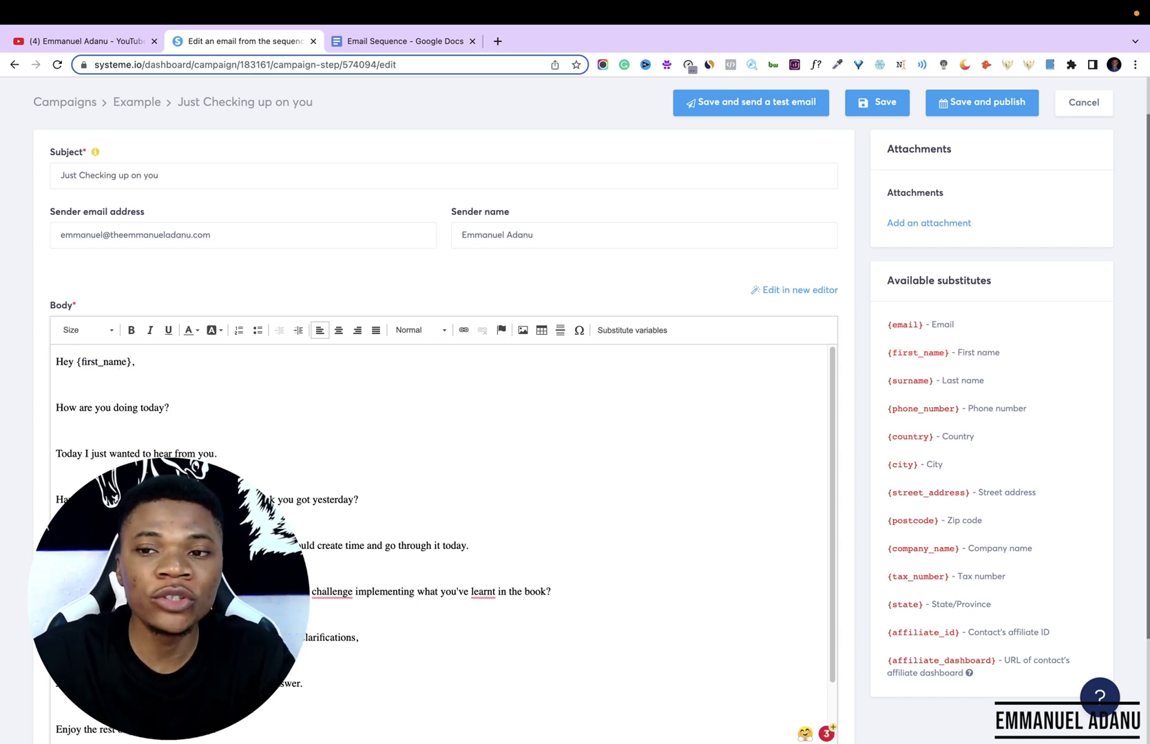
pyautogui.click(985, 106)
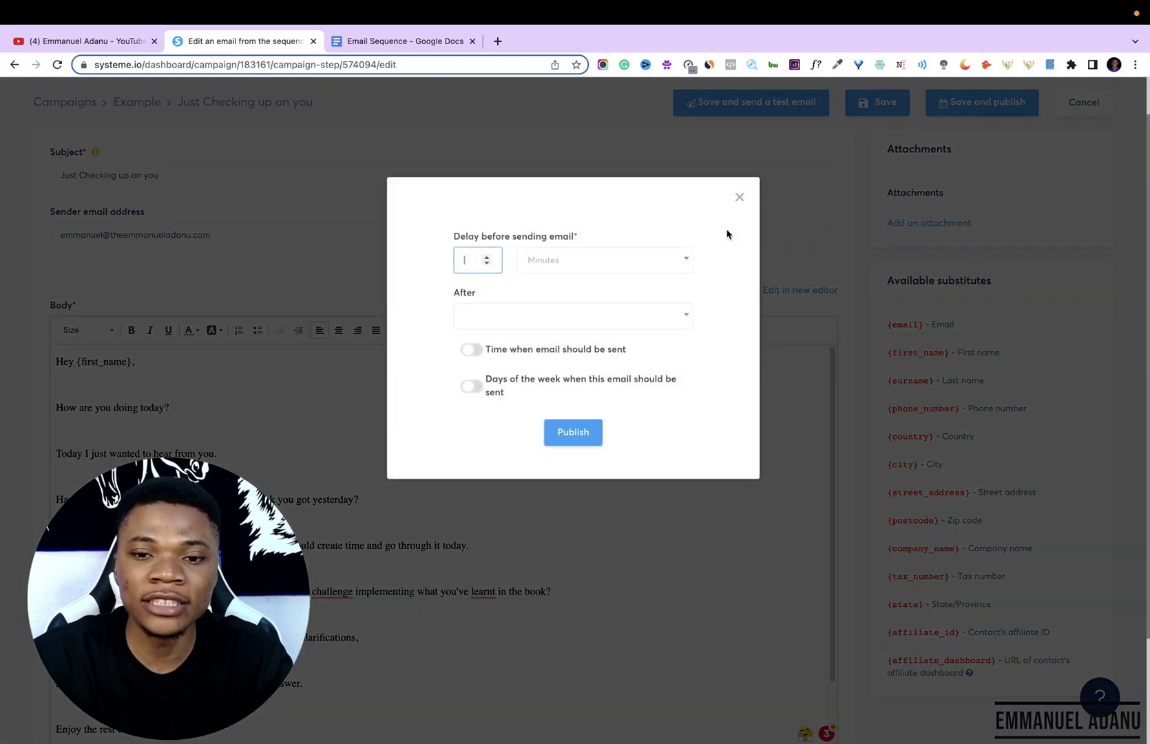
# Set the delay to 1 day after 'Yah, Your eBook is Ready'.
pyautogui.write('1')
pyautogui.click(541, 260)
pyautogui.click(565, 332)
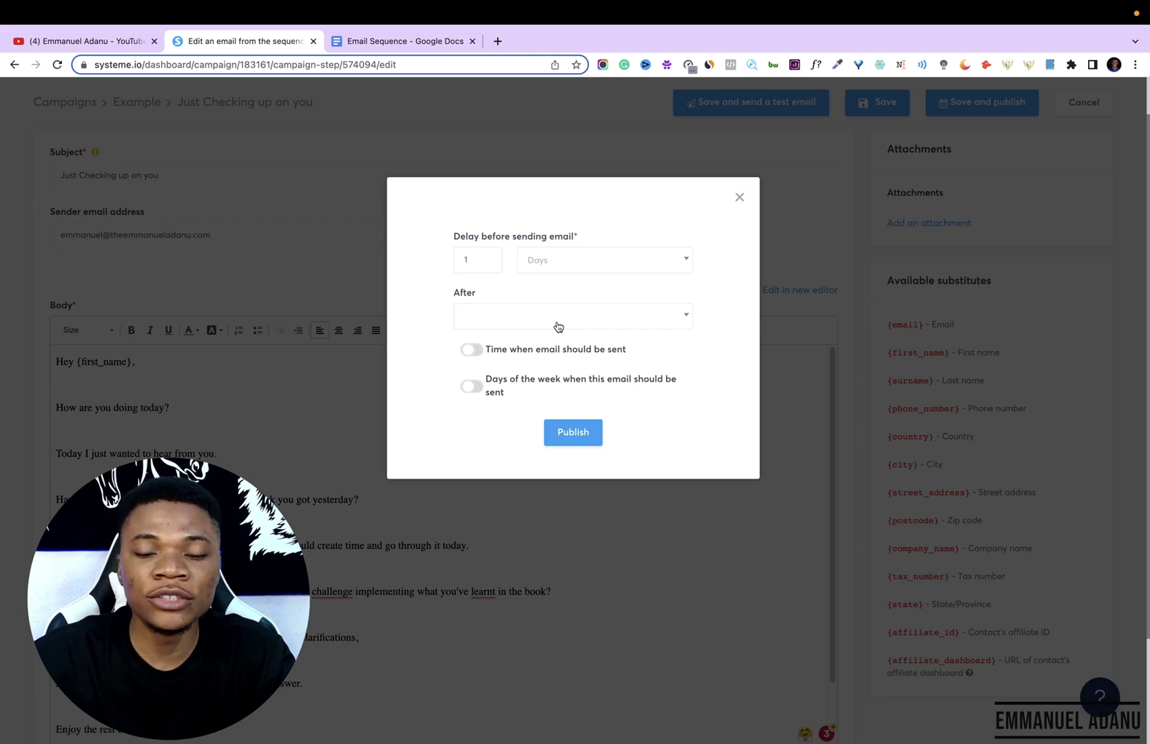
pyautogui.click(508, 319)
pyautogui.click(512, 352)
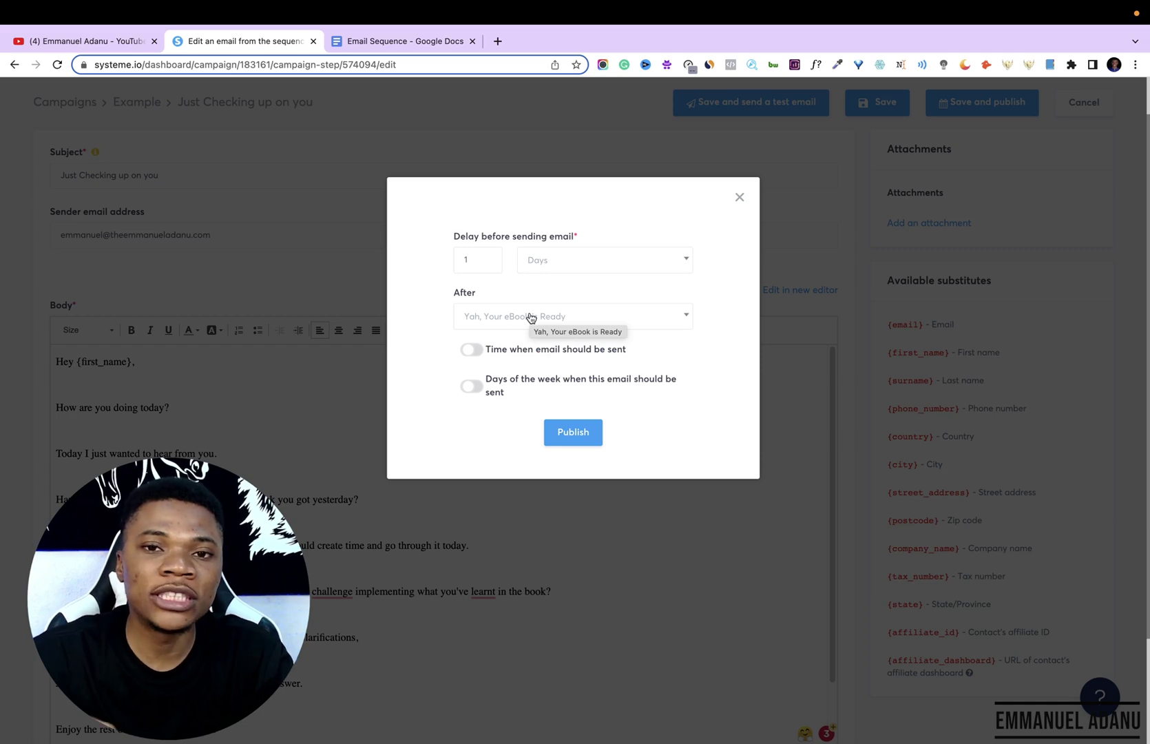
# Schedule sending at 11:00 on weekdays only, excluding Saturday and Sunday, and publish.
pyautogui.click(473, 350)
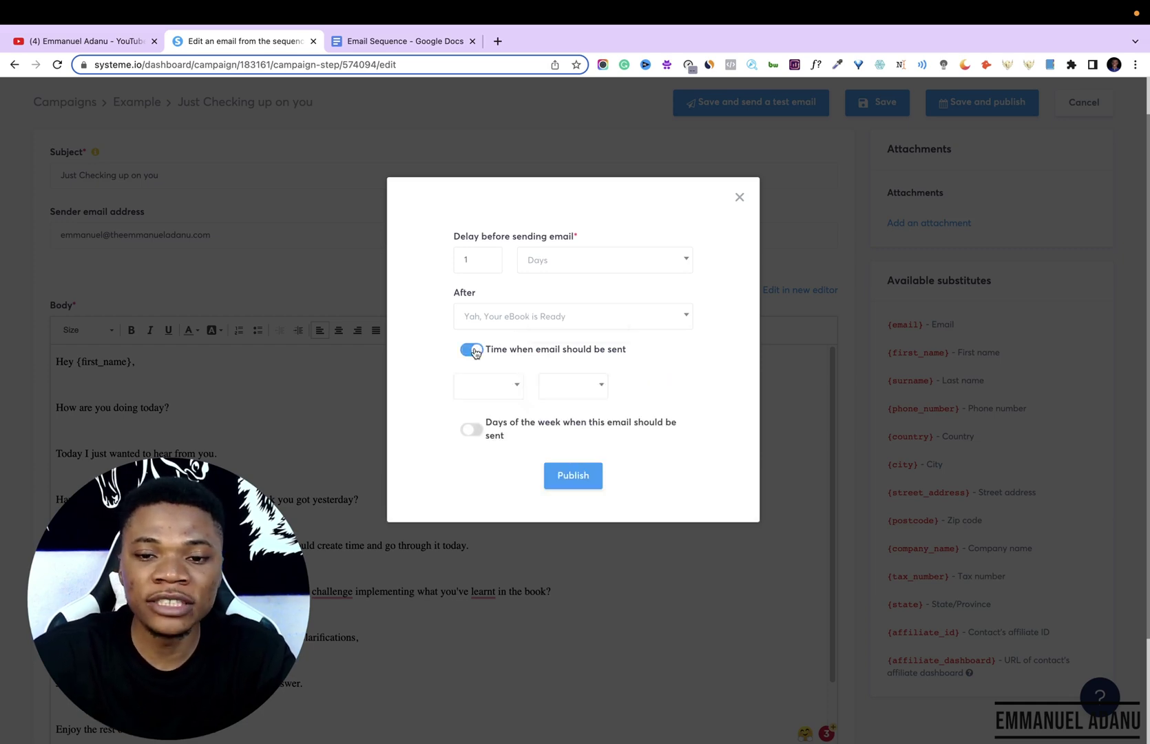
pyautogui.click(481, 397)
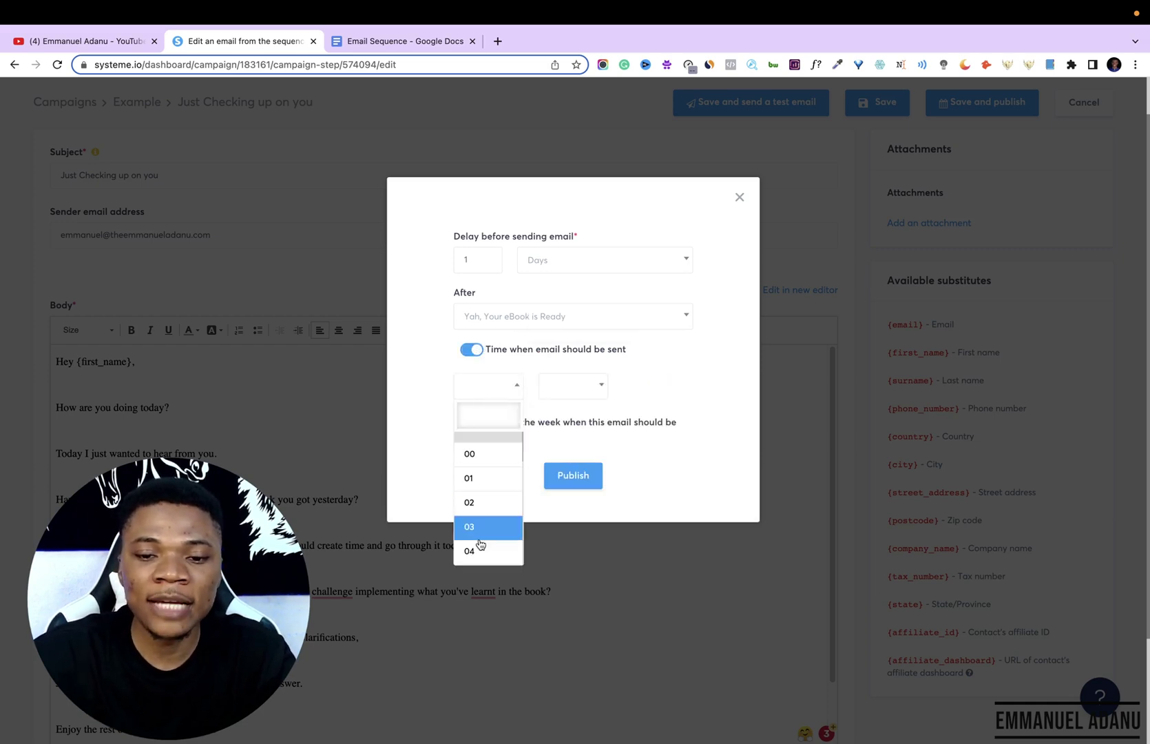
pyautogui.scroll(-3, 489, 537)
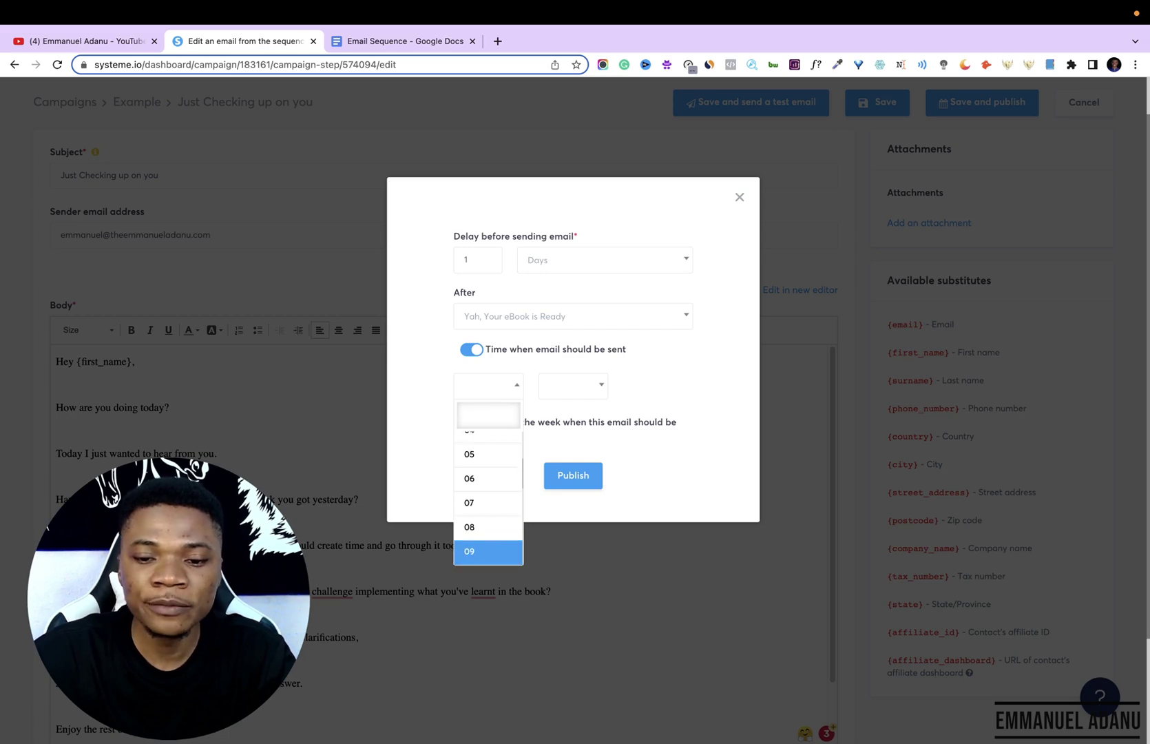
pyautogui.click(475, 551)
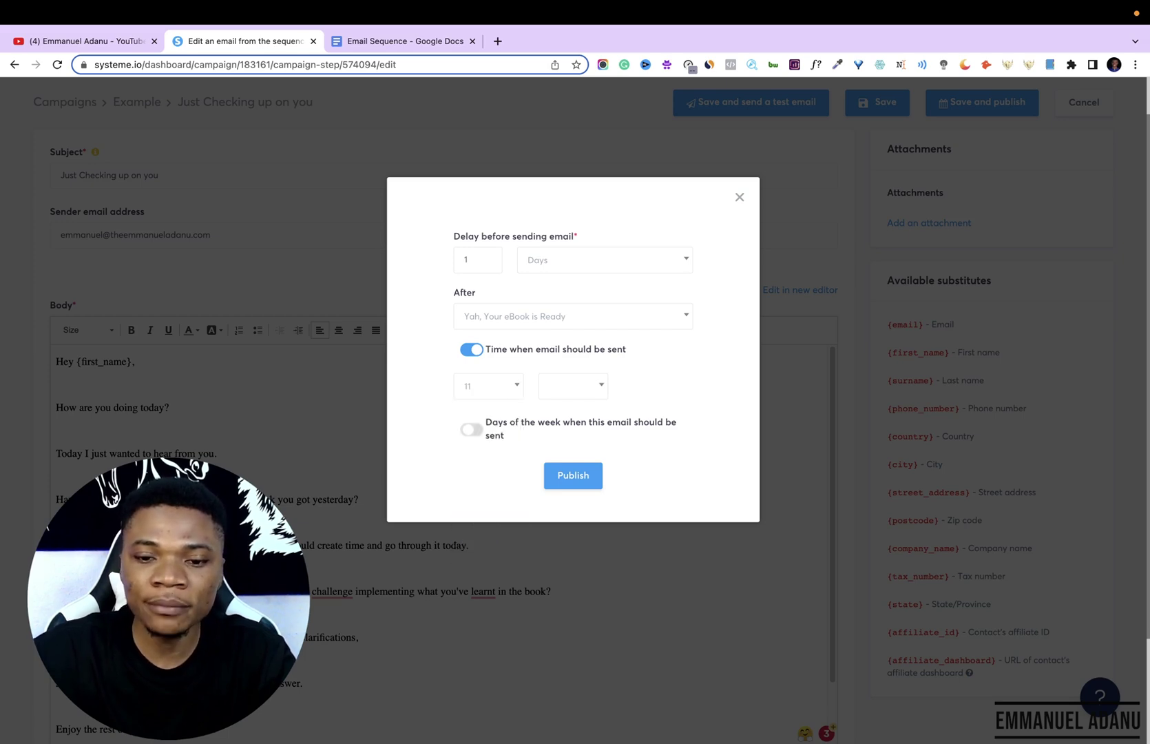
pyautogui.click(573, 386)
pyautogui.click(574, 458)
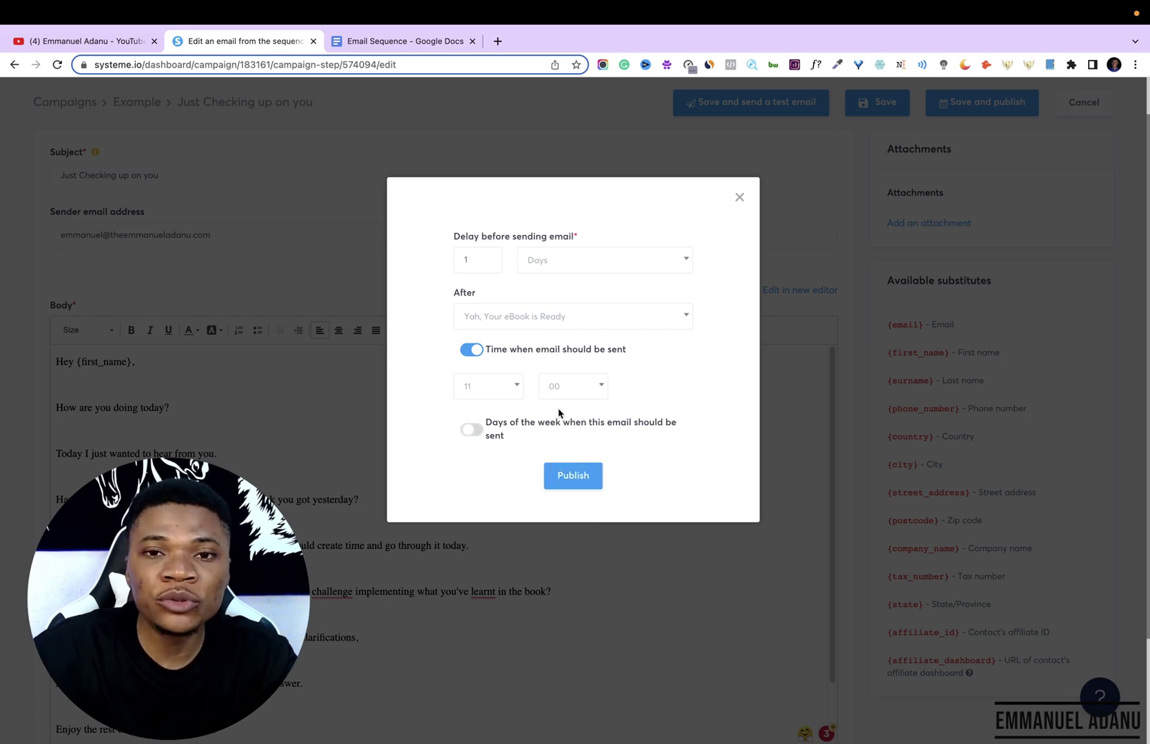
pyautogui.click(478, 431)
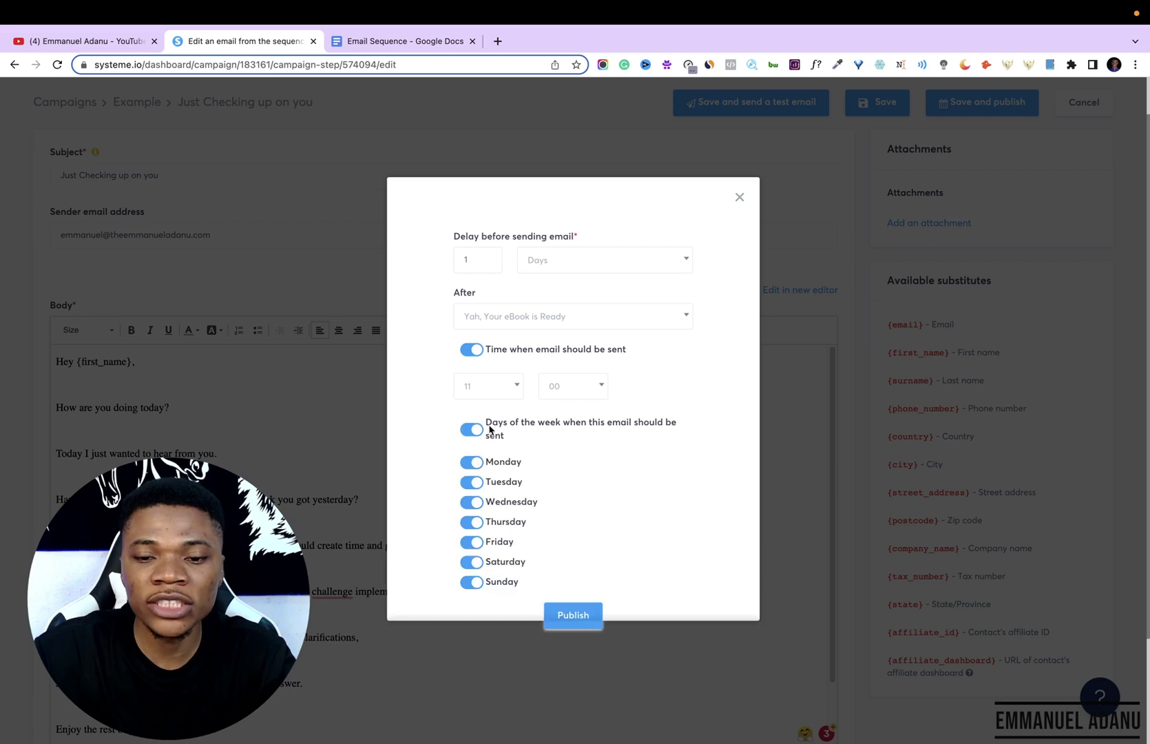
pyautogui.click(474, 562)
pyautogui.click(469, 584)
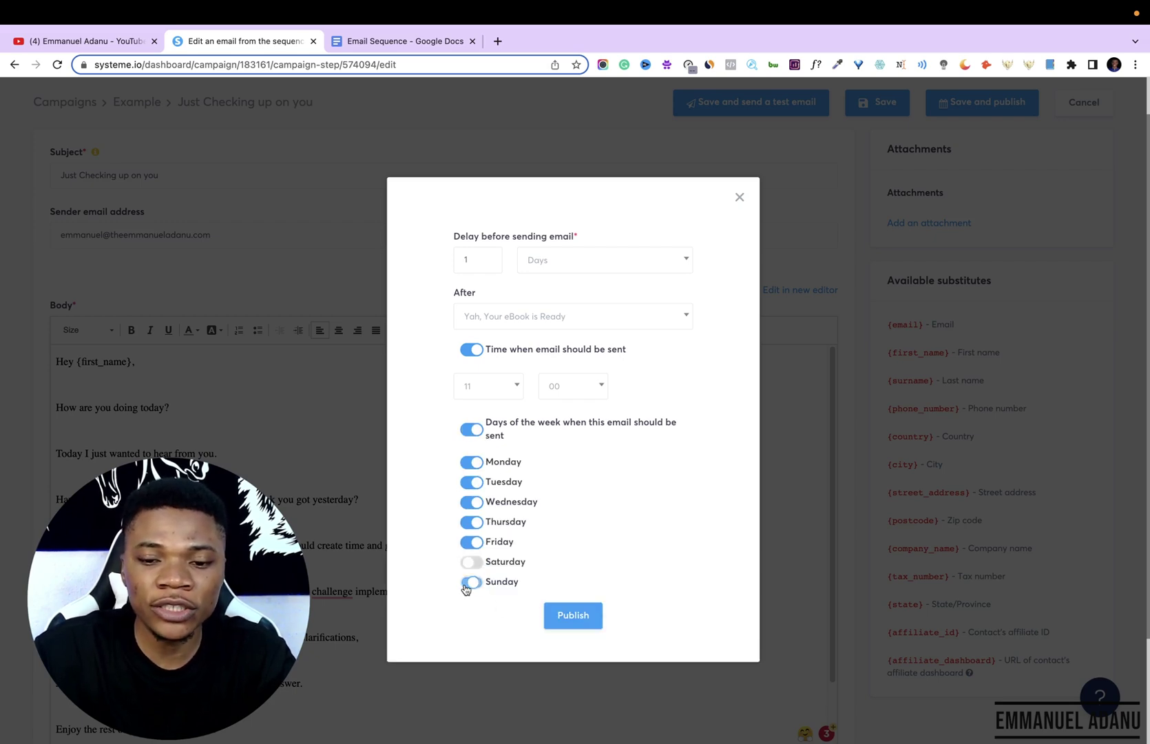
pyautogui.click(582, 613)
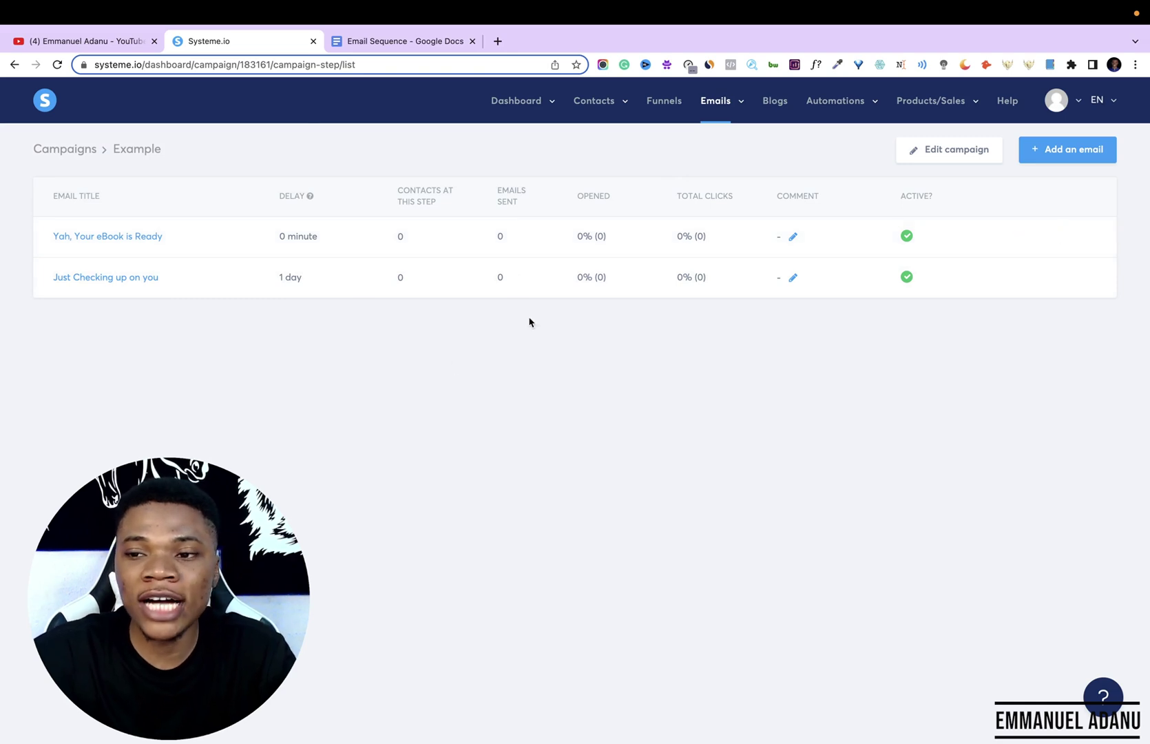
# Create the classic-editor email 'Do you feel this way too?' in the Example campaign.
pyautogui.click(1080, 153)
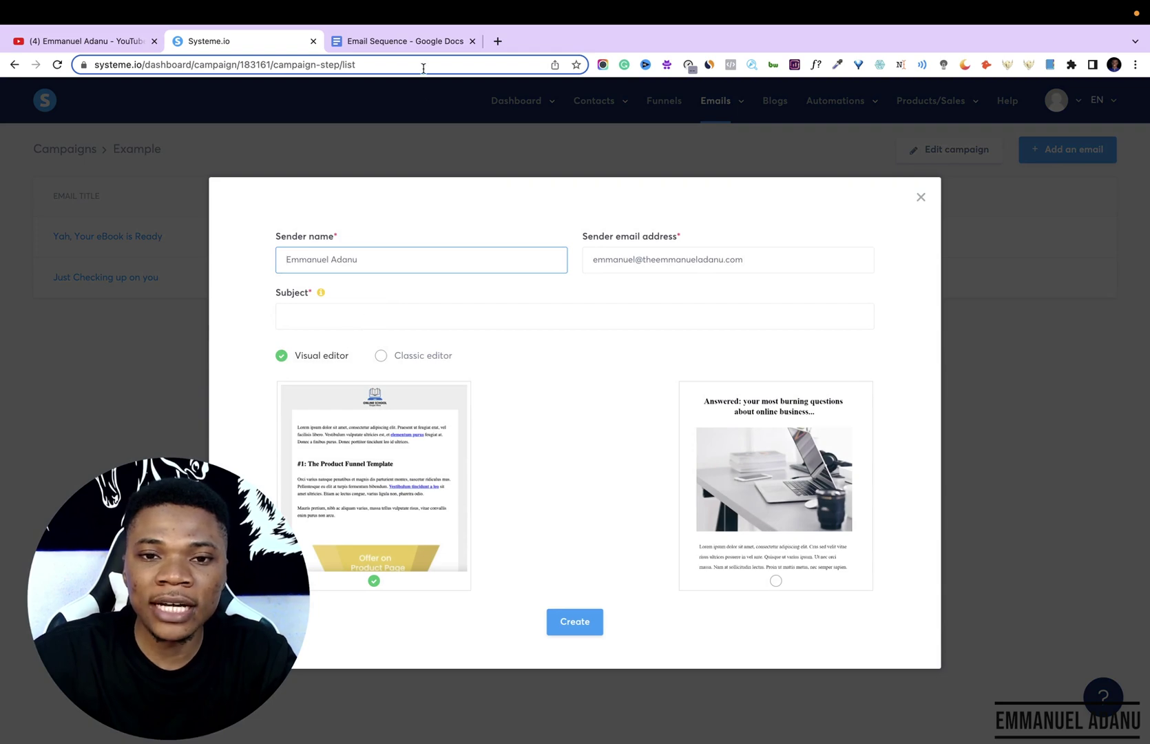
pyautogui.click(413, 41)
pyautogui.click(338, 716)
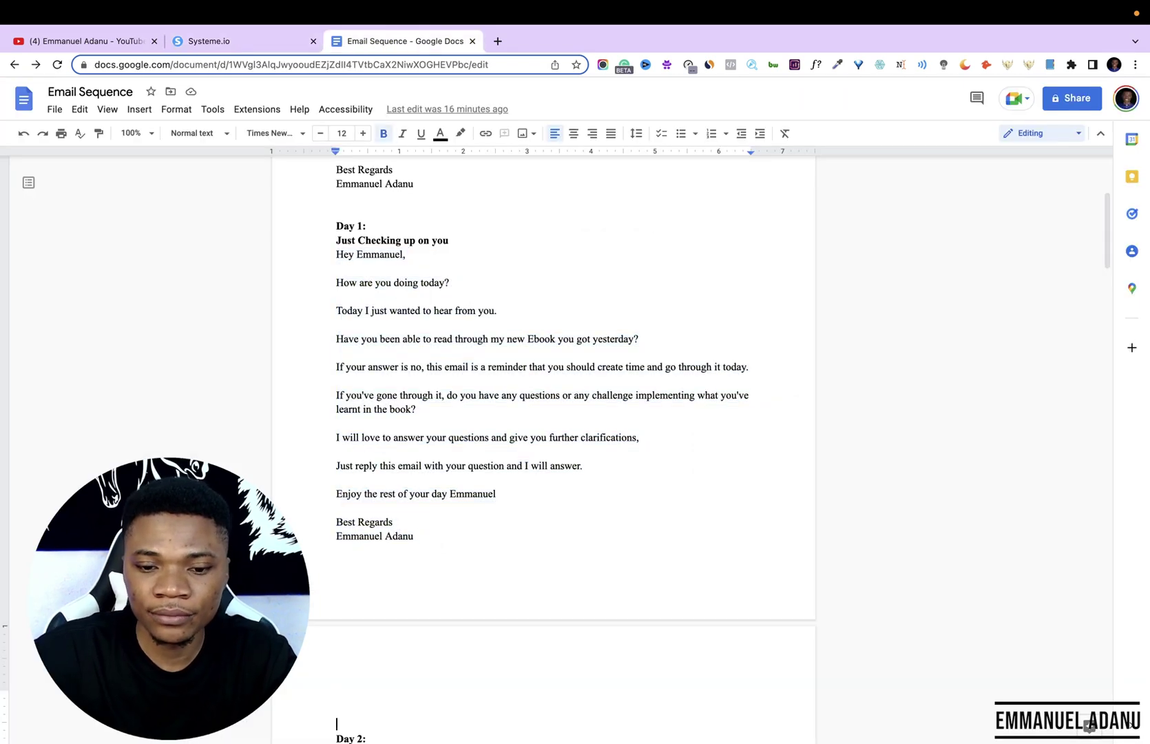
pyautogui.scroll(-1, 338, 689)
pyautogui.click(209, 41)
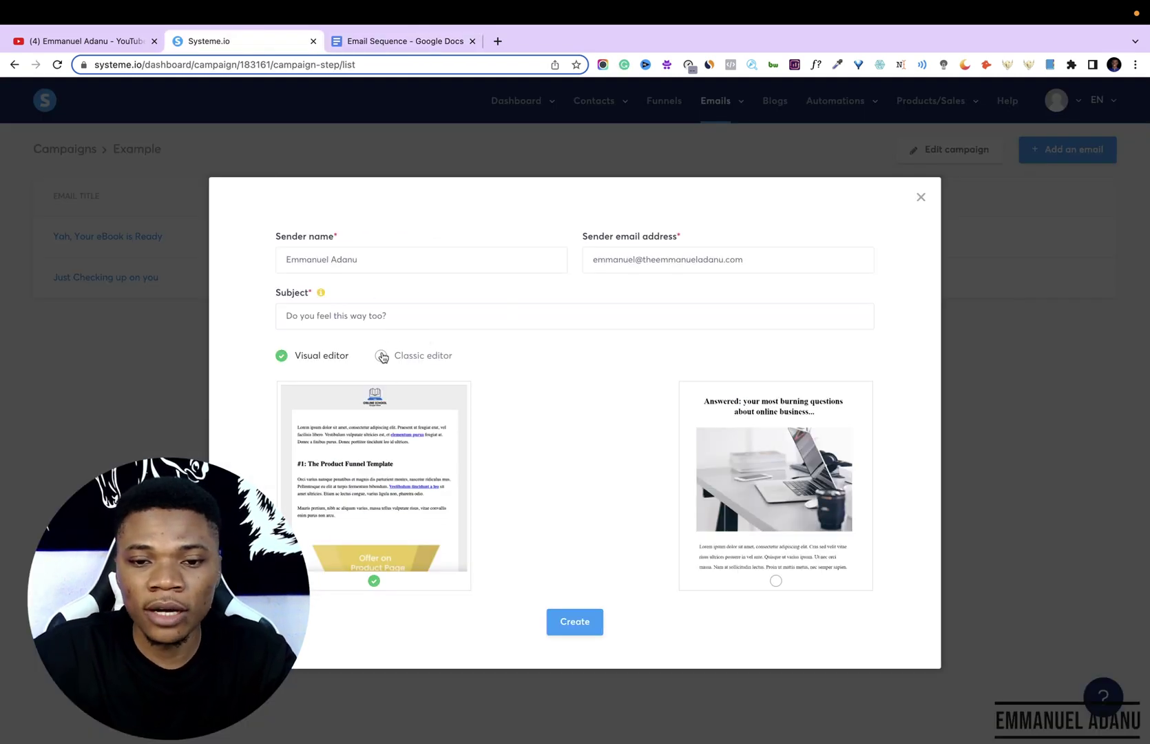
pyautogui.click(381, 355)
pyautogui.click(576, 393)
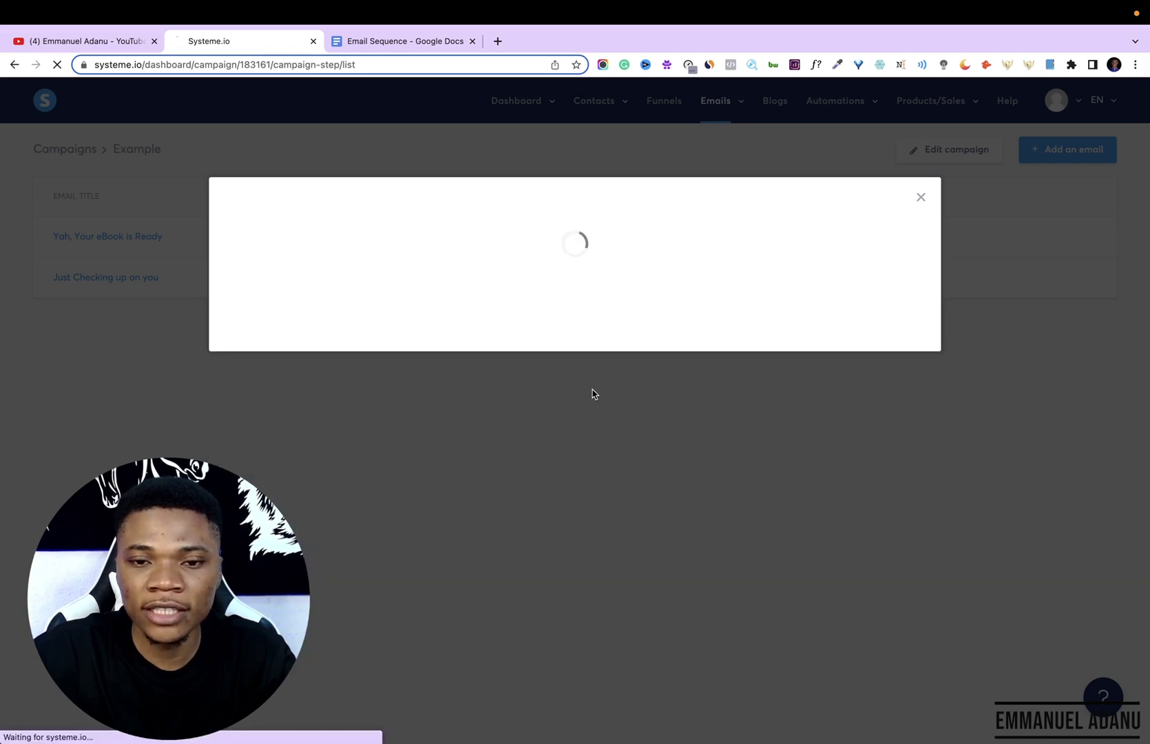
# Paste the Day 2 text into the email body and remove its bold.
pyautogui.hotkey('ctrl', 'Tab')
pyautogui.moveTo(332, 676); pyautogui.dragTo(417, 598)
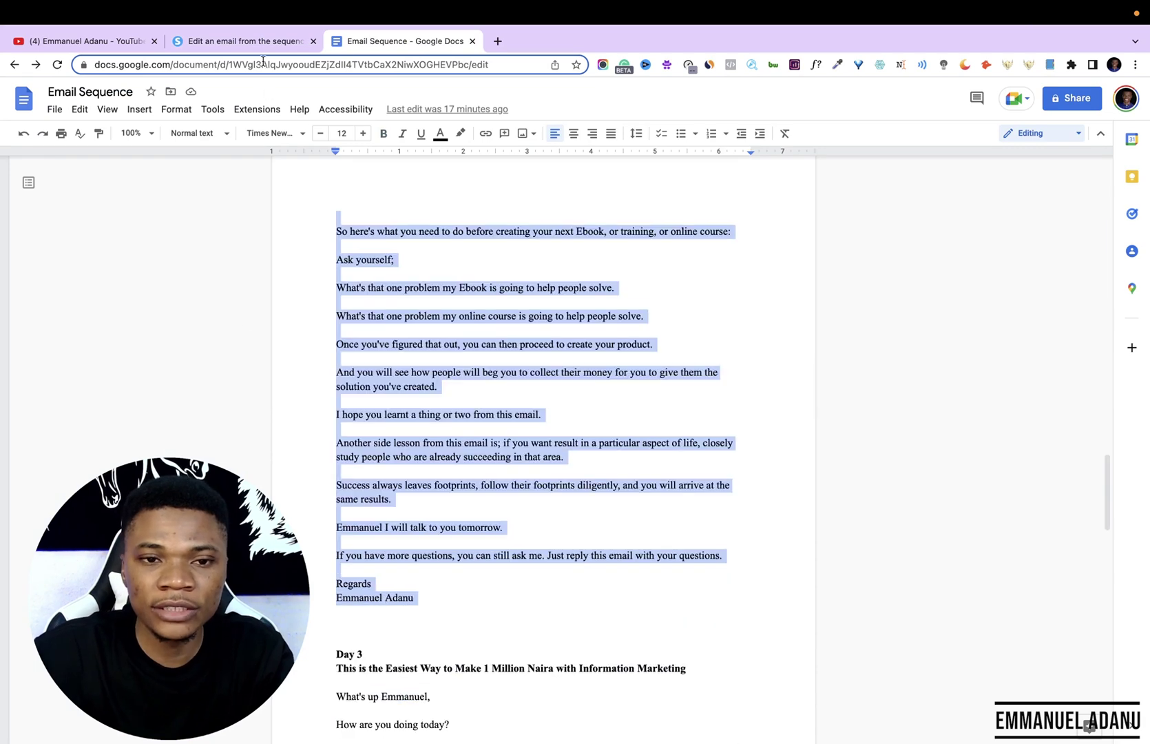
pyautogui.hotkey('ctrl', 'shift', 'Tab')
pyautogui.hotkey('ctrl', 'v')
pyautogui.hotkey('ctrl', 'a')
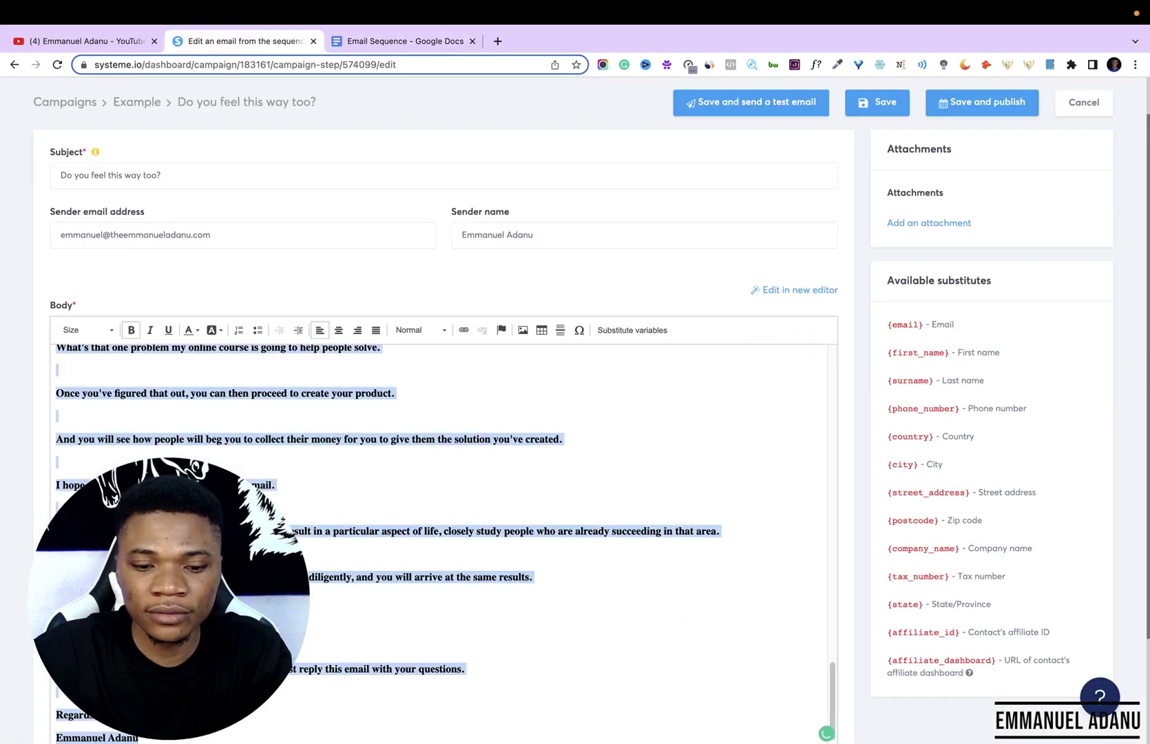
pyautogui.click(132, 331)
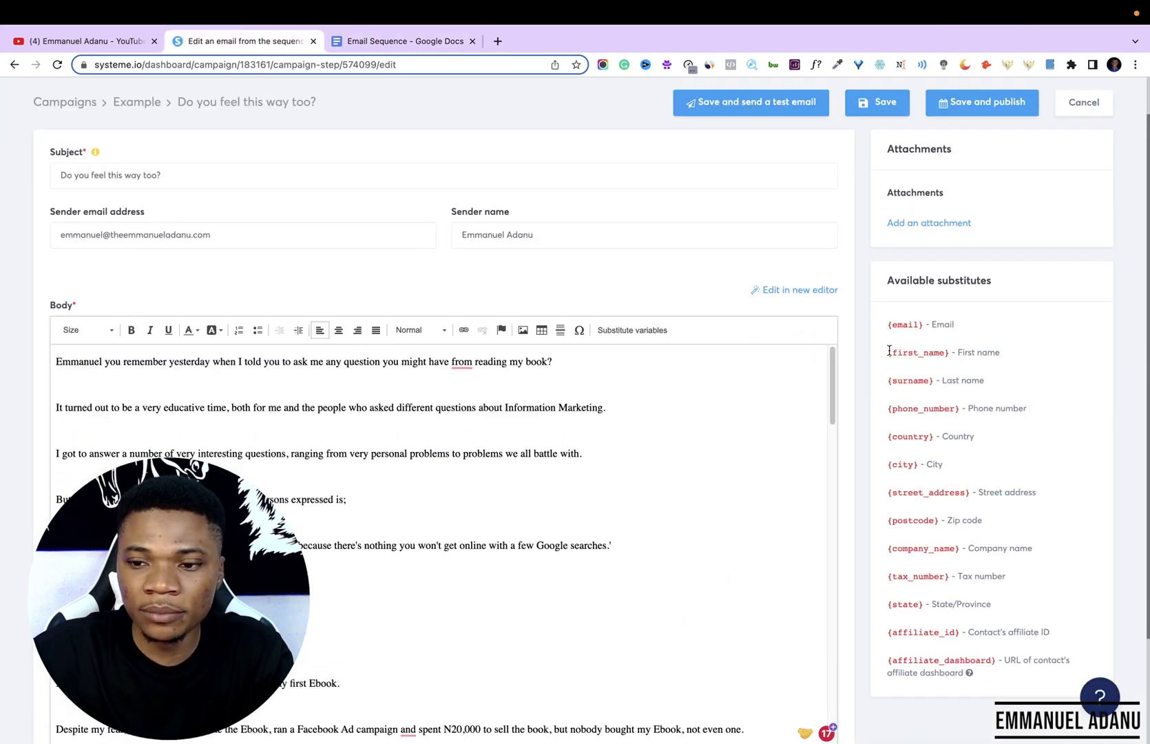
# Swap the name opening the Day 2 body for {first_name} and open the publish settings.
pyautogui.moveTo(888, 351); pyautogui.dragTo(943, 353)
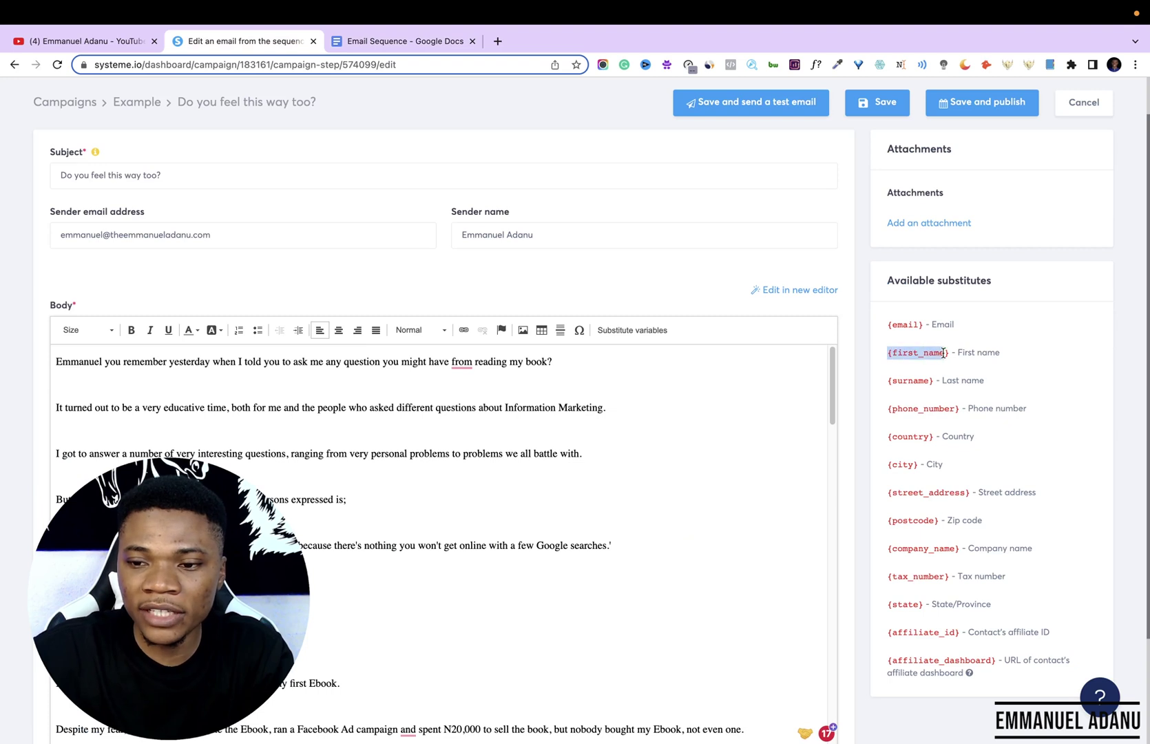
pyautogui.doubleClick(59, 359)
pyautogui.write('{first_name}')
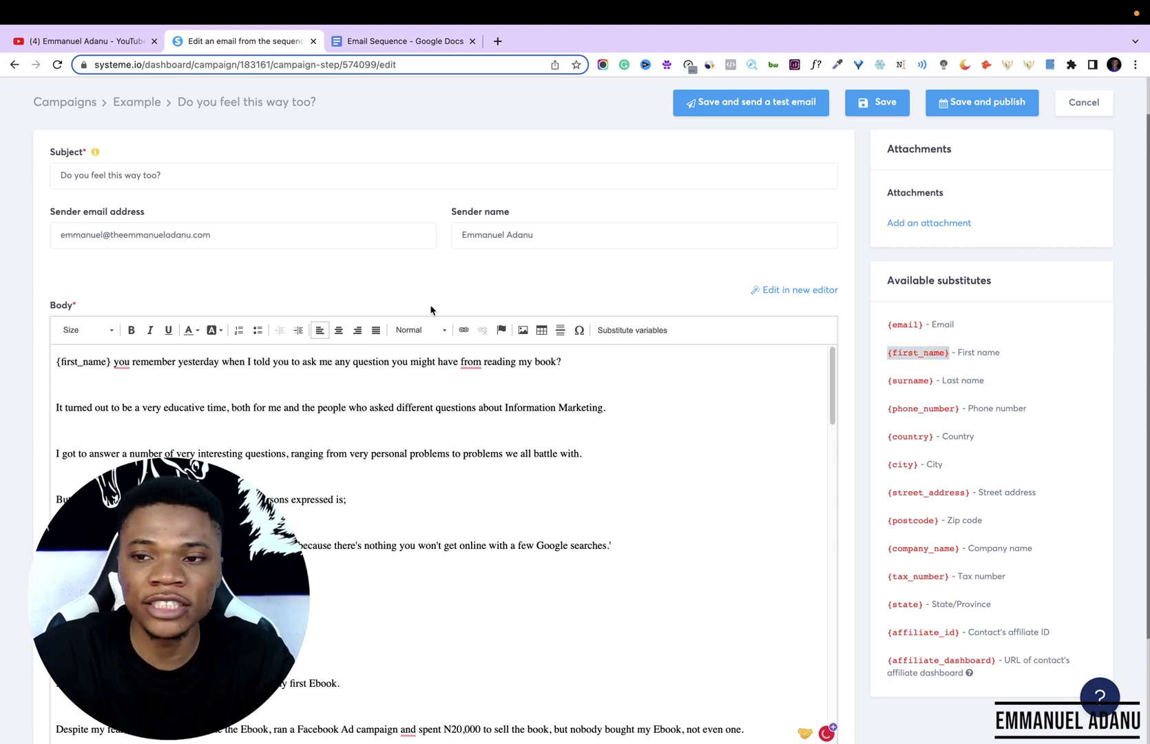
pyautogui.click(987, 103)
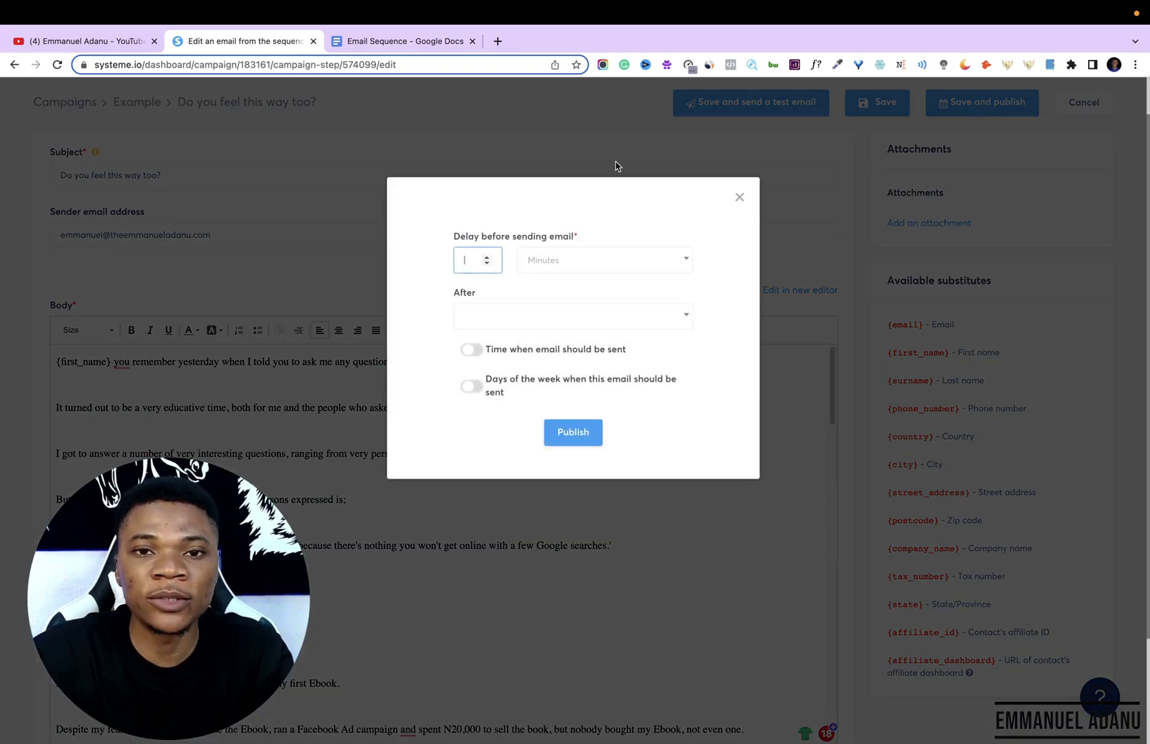
# Set the delay unit to Days and publish 'Do you feel this way too?' with a 2-day delay.
pyautogui.click(565, 261)
pyautogui.click(565, 334)
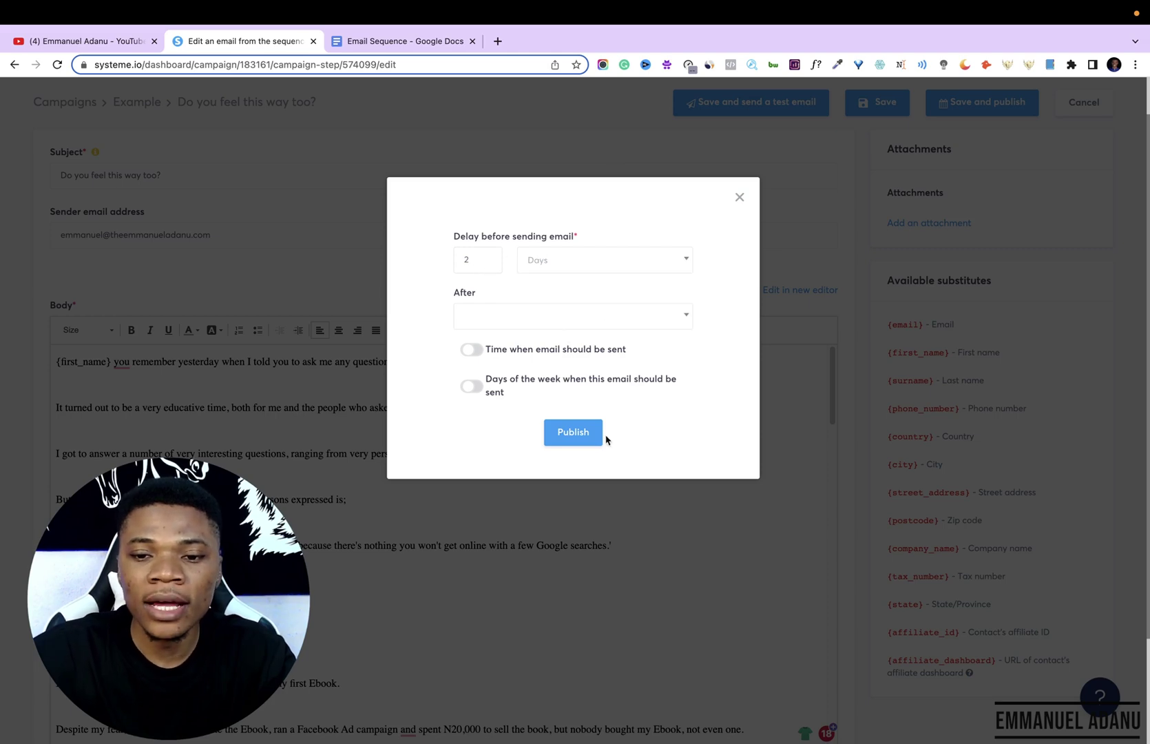
pyautogui.click(582, 433)
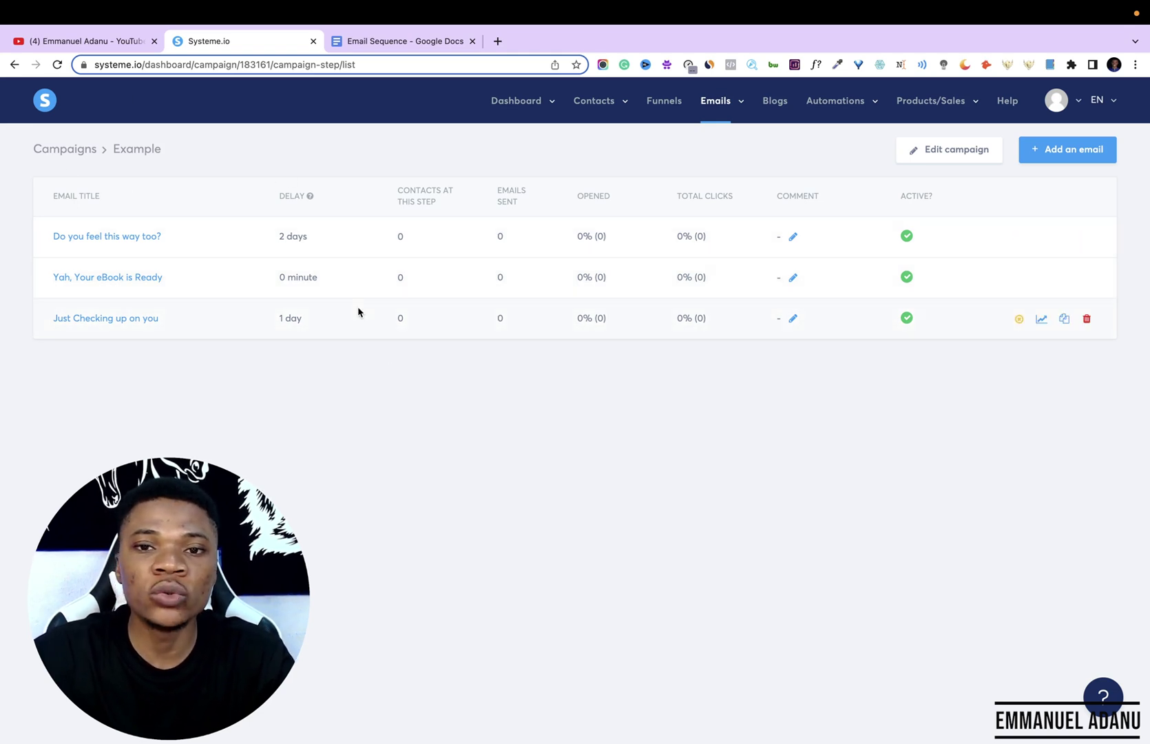
# Add a WhatsApp Leads automation rule triggered by 'Funnel step form subscribed'.
pyautogui.click(658, 103)
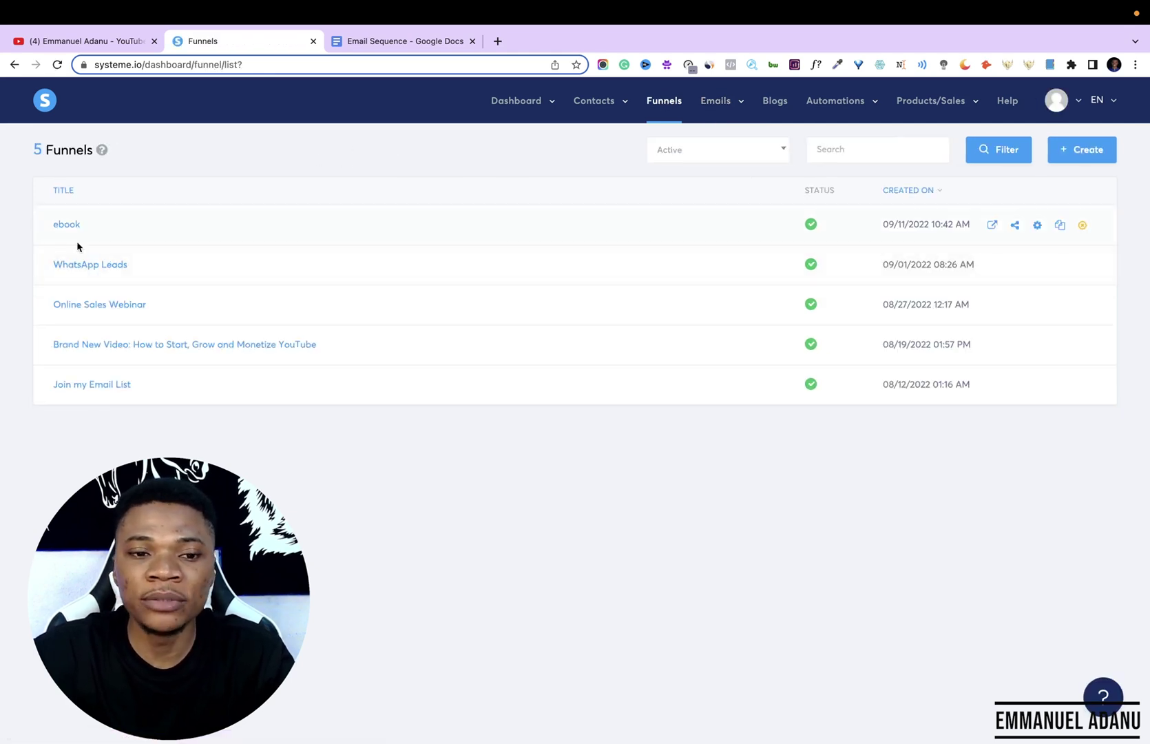
pyautogui.click(102, 270)
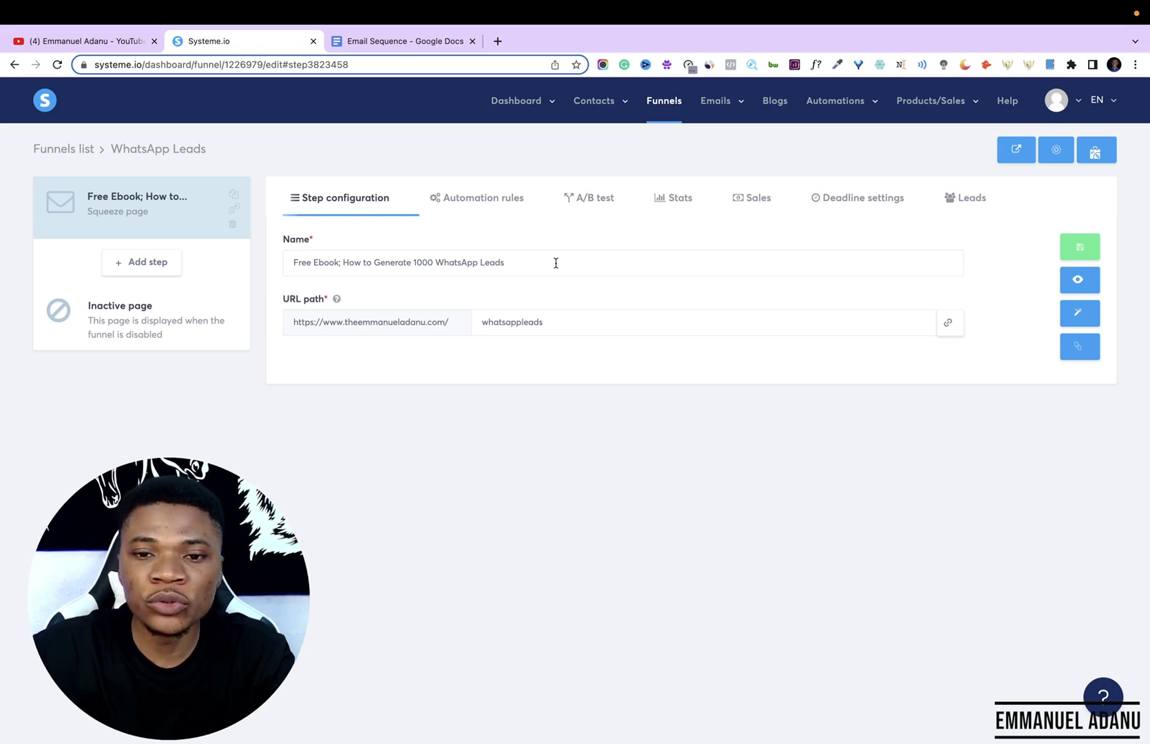
pyautogui.click(485, 200)
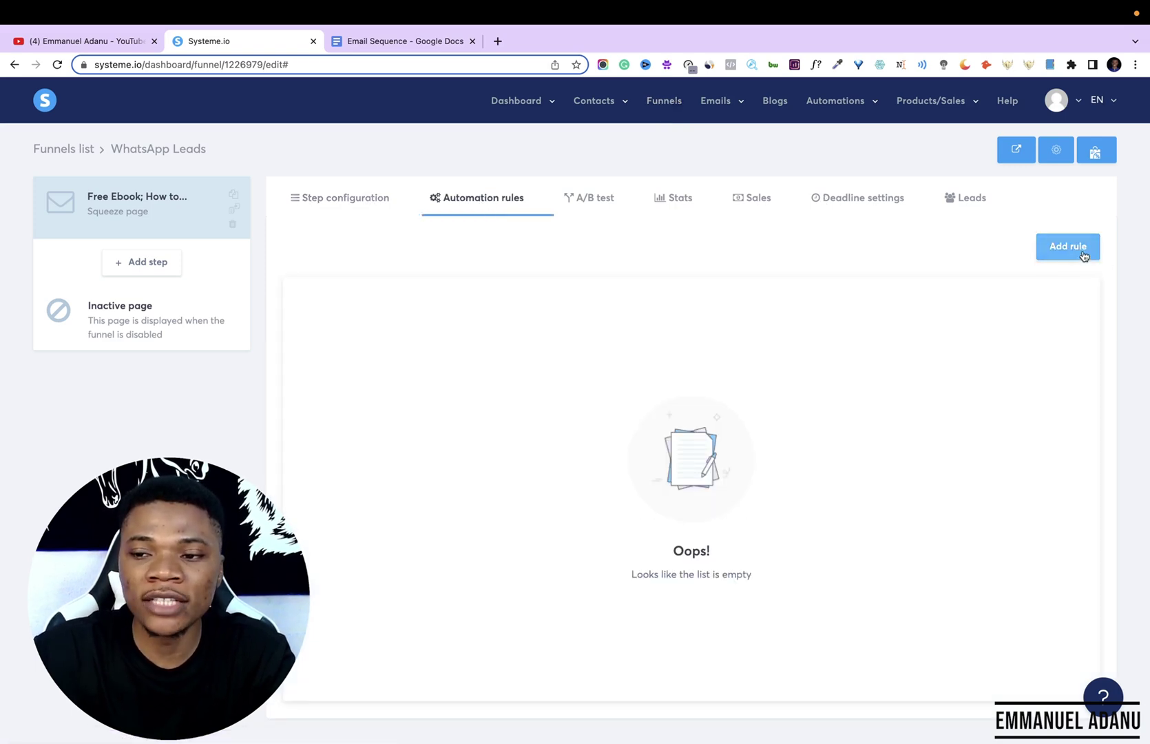
pyautogui.click(1083, 250)
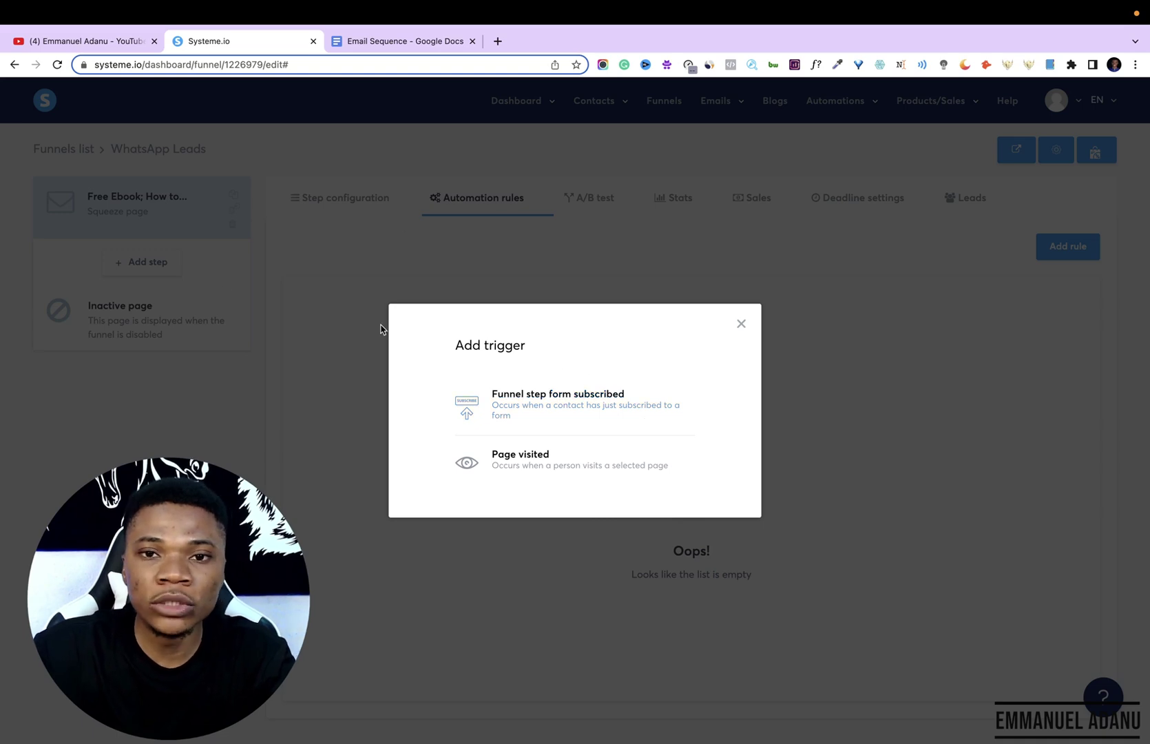
pyautogui.click(580, 398)
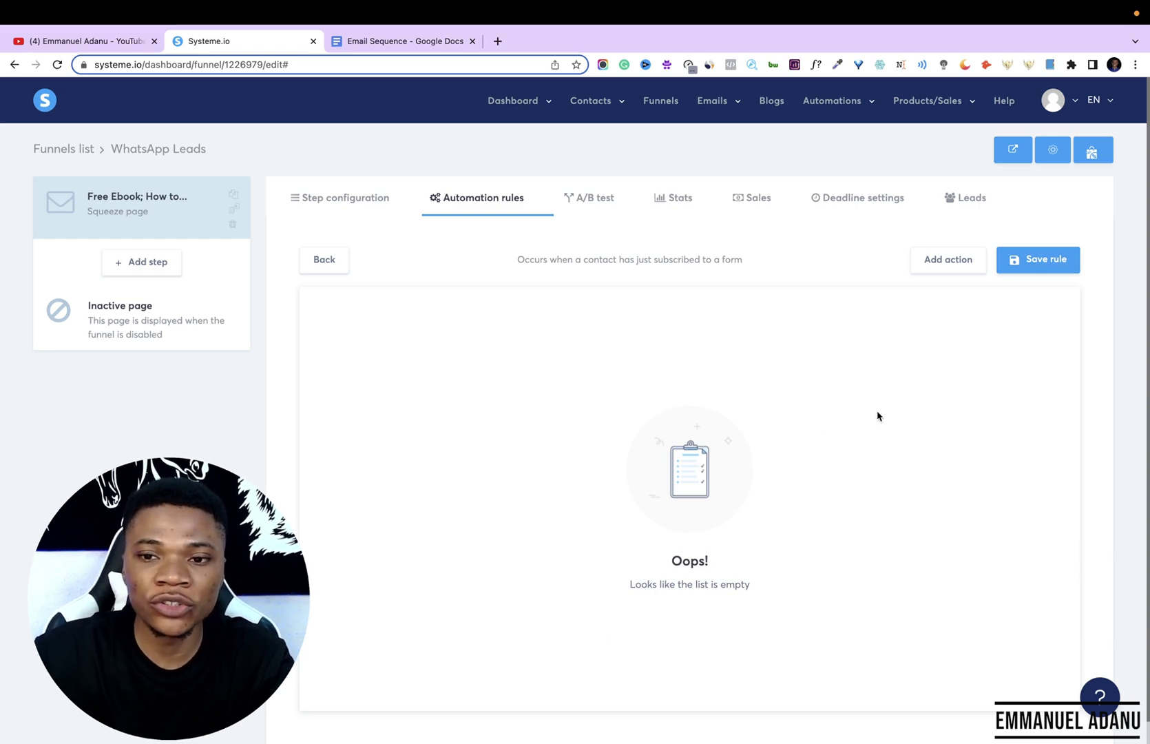
# Give the rule a 'Subscribe to campaign' action for the Example campaign and save it.
pyautogui.click(957, 260)
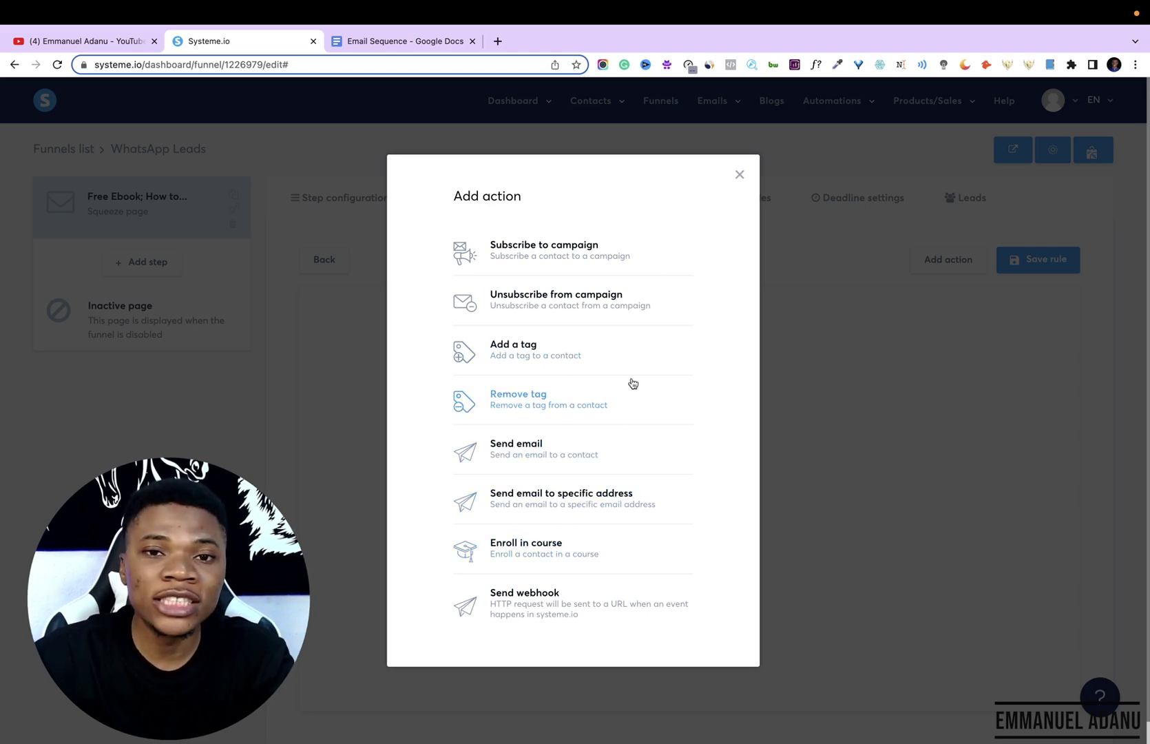
pyautogui.click(606, 256)
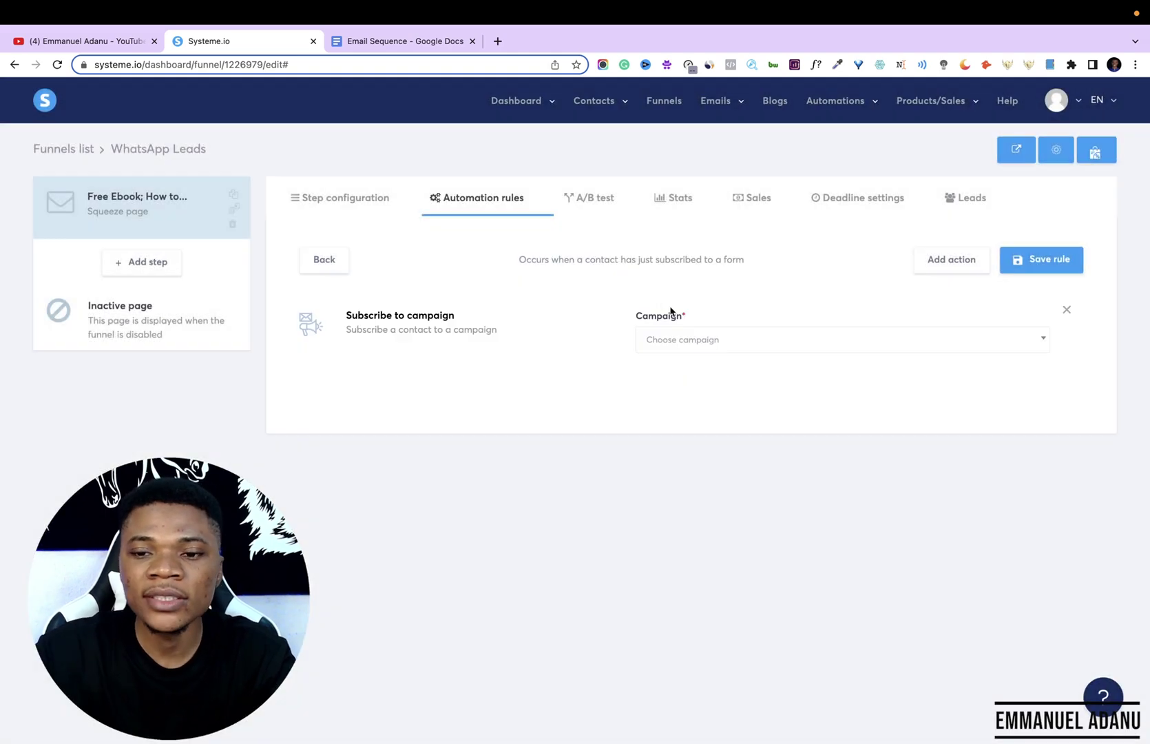
pyautogui.click(702, 346)
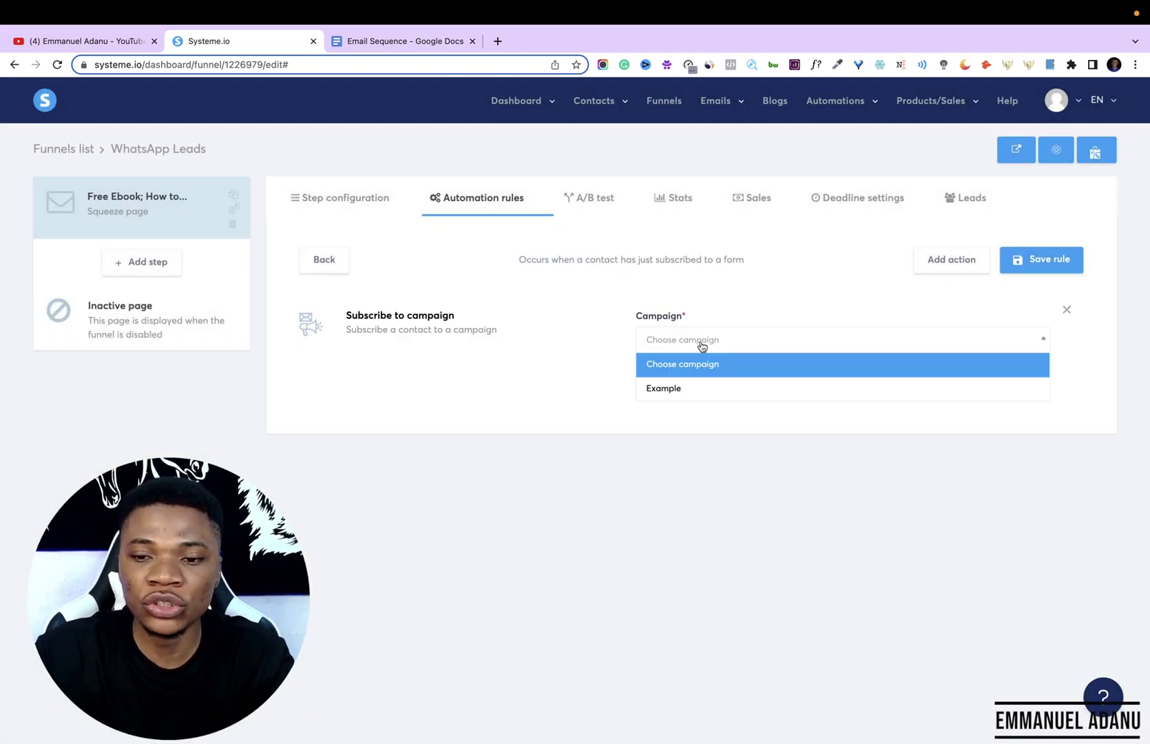
pyautogui.click(691, 394)
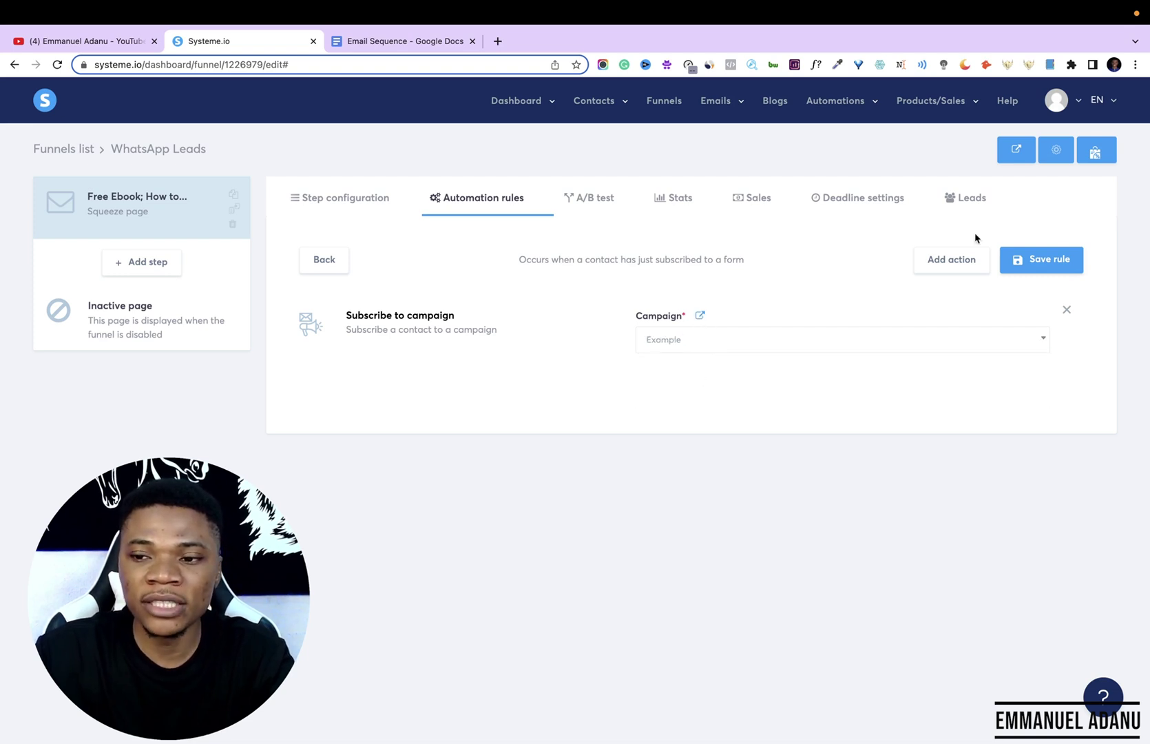
pyautogui.click(1064, 268)
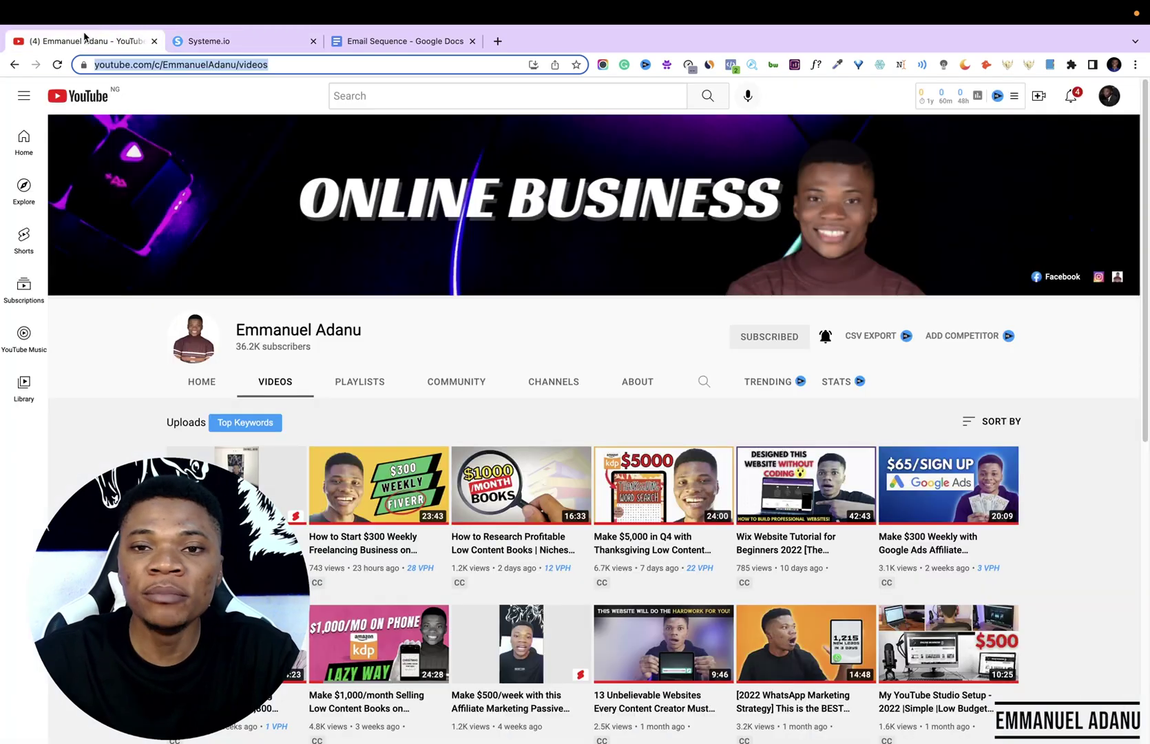
pyautogui.click(88, 38)
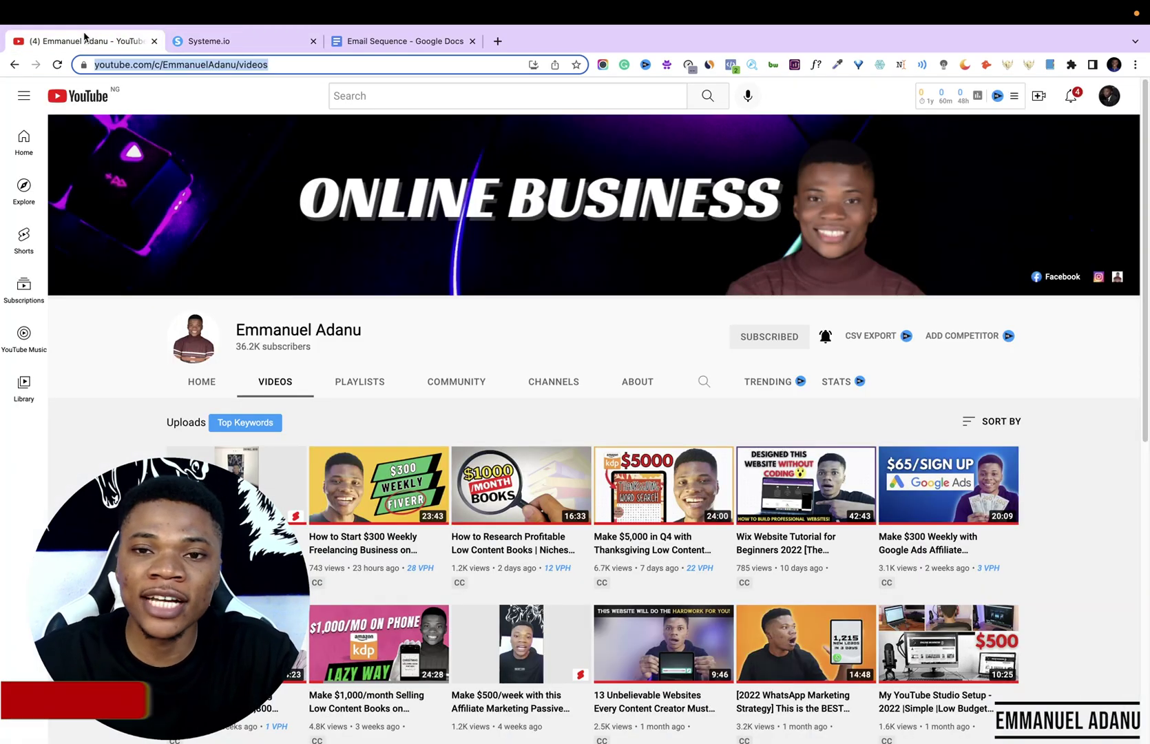
pyautogui.click(1052, 391)
pyautogui.scroll(-5, 1053, 390)
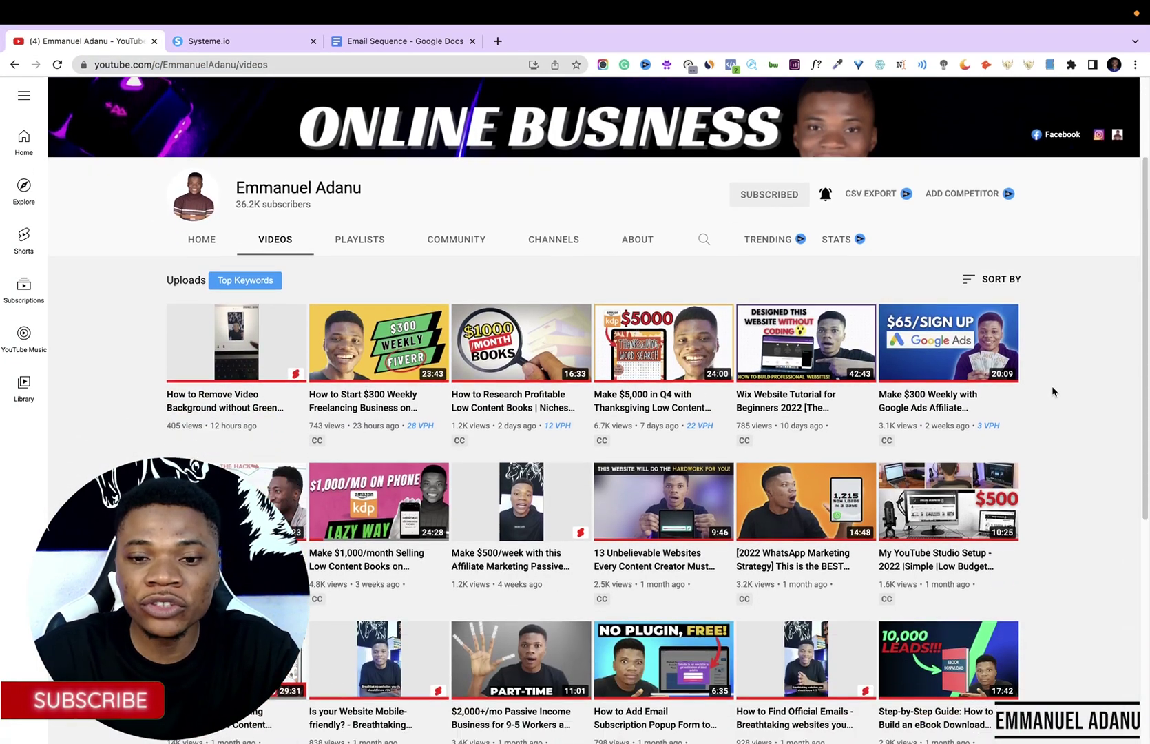
pyautogui.scroll(-5, 1053, 391)
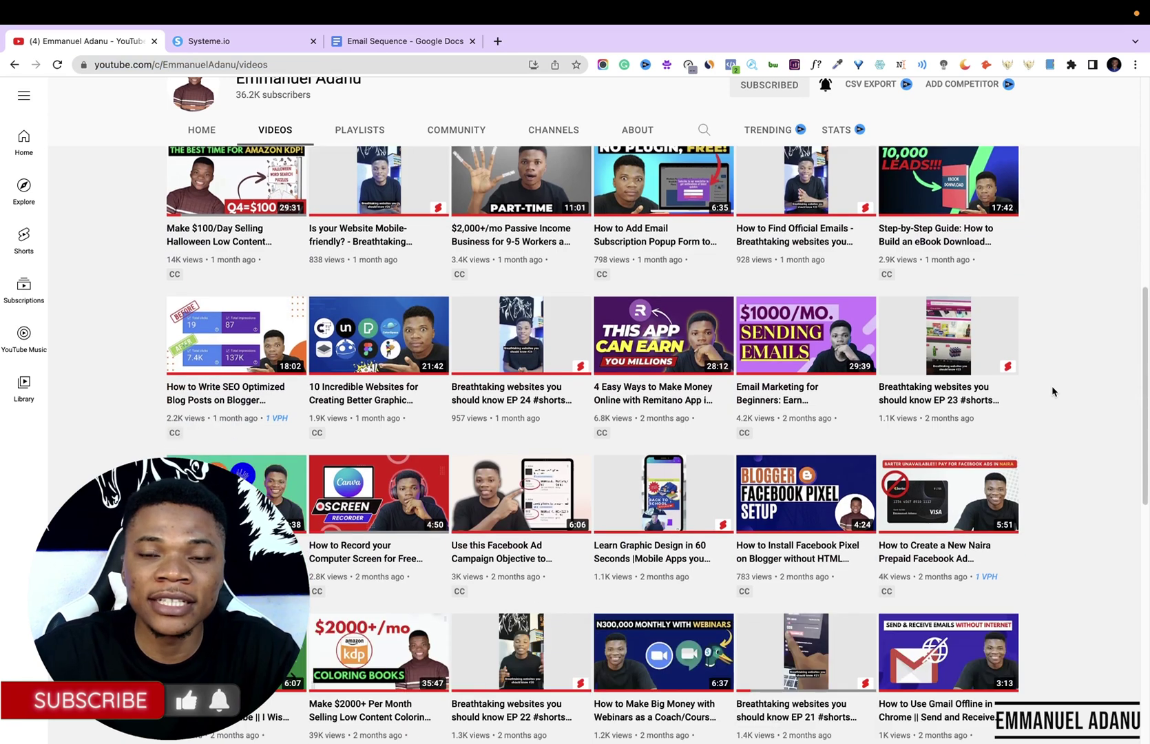
pyautogui.scroll(10, 1053, 391)
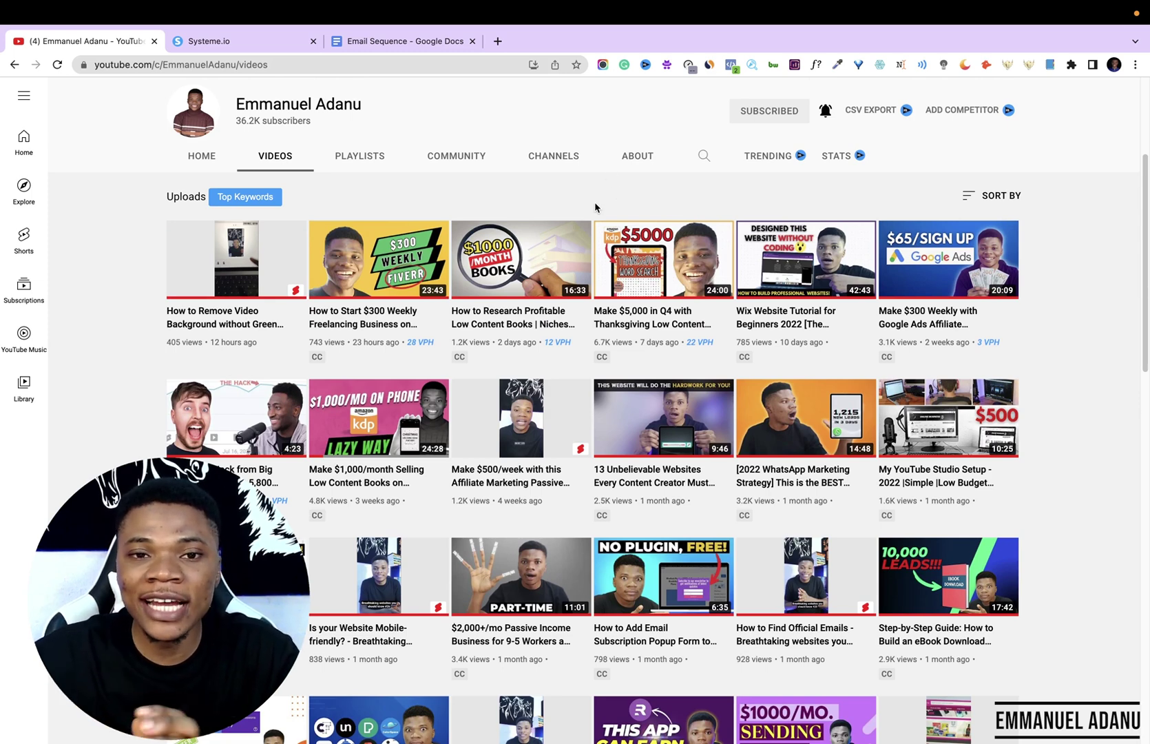
pyautogui.click(234, 40)
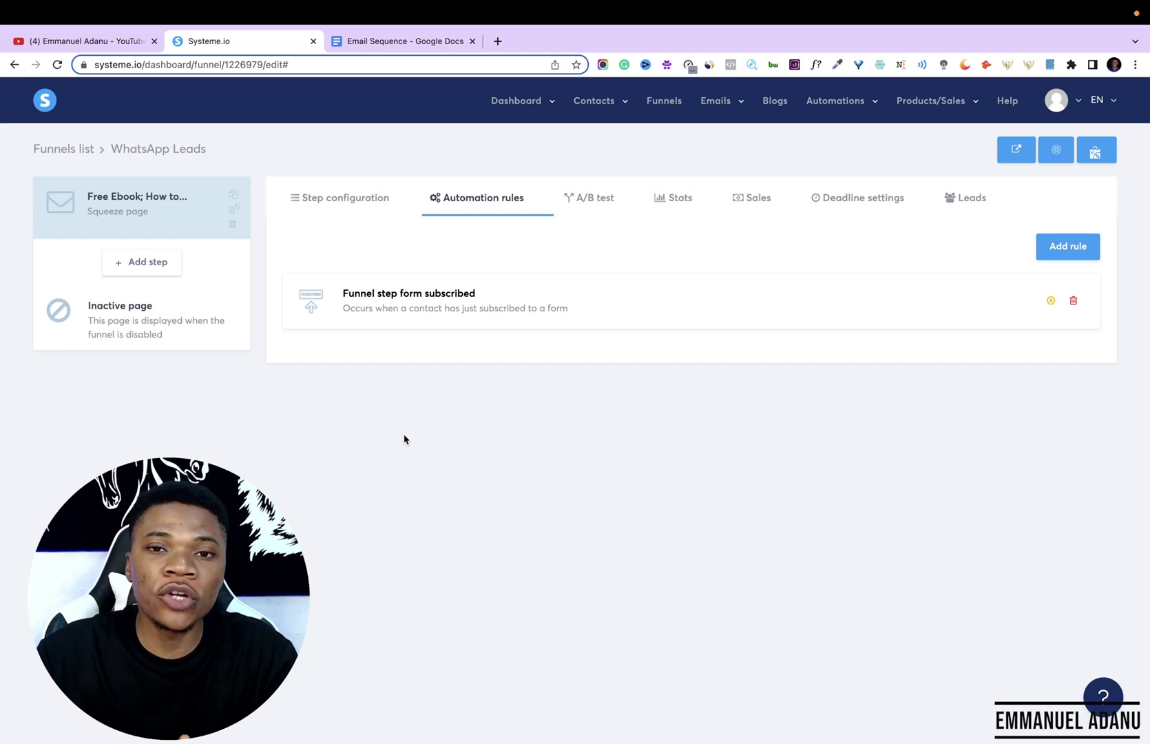